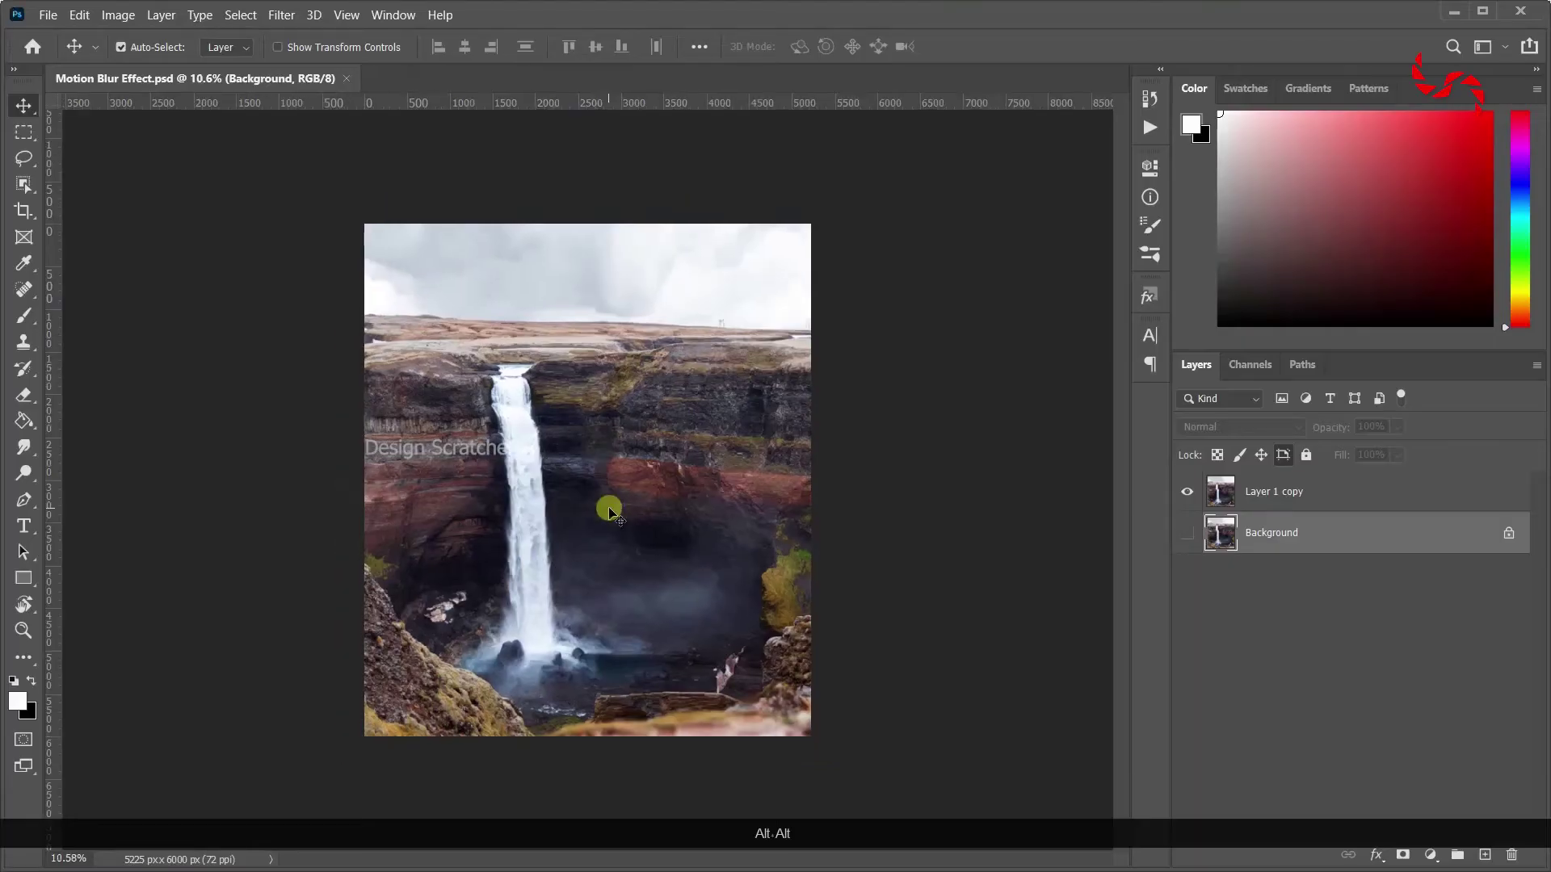
Step: Select Layer 1 copy in the Layers panel as the active layer
click(1306, 501)
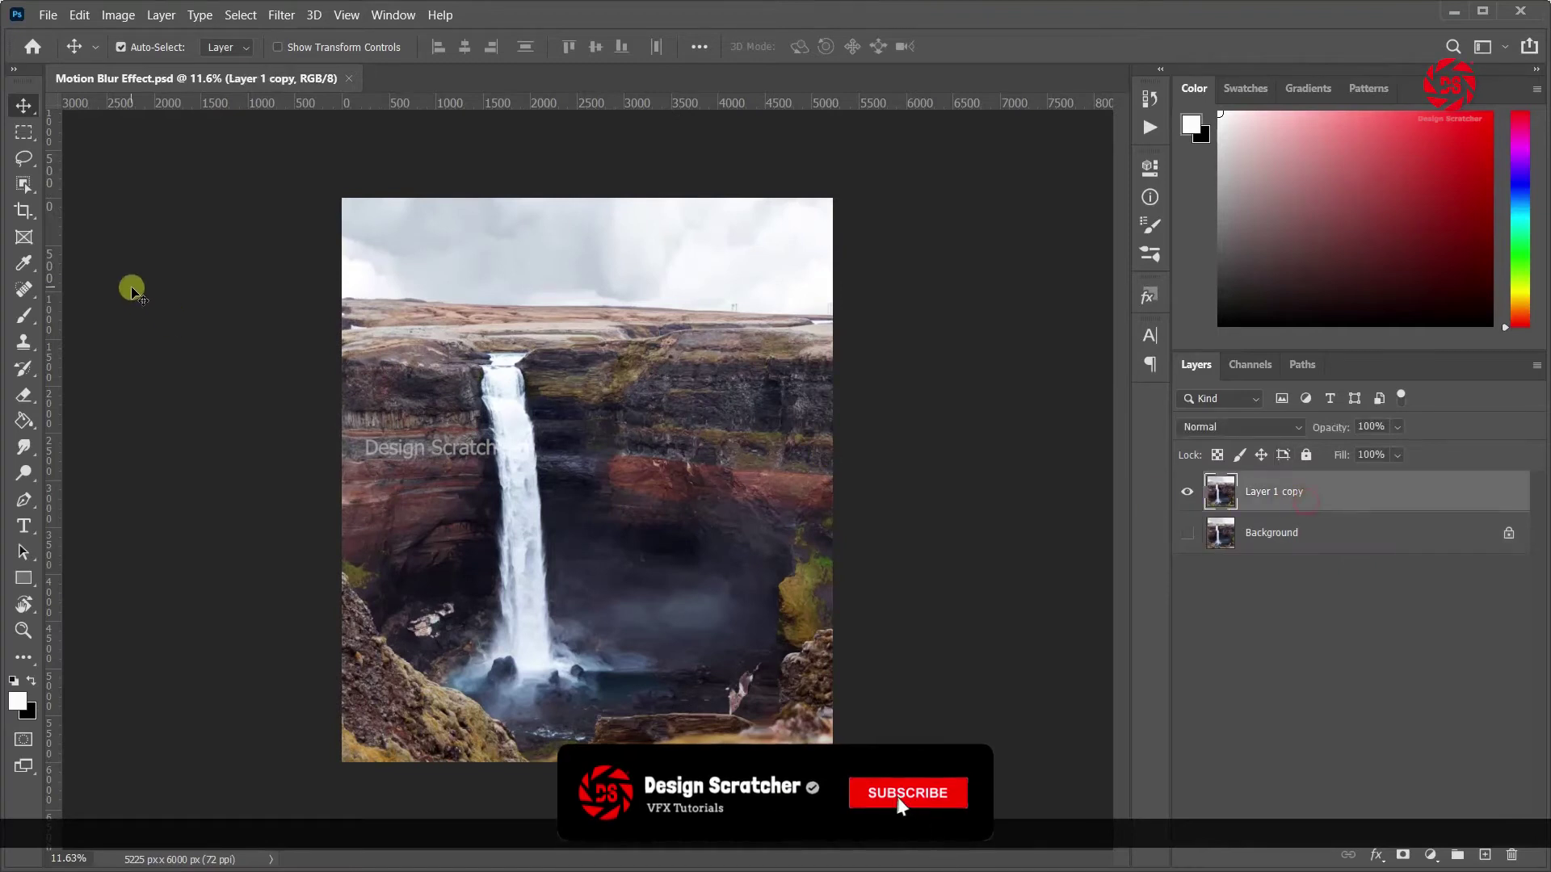
Step: Convert Layer 1 copy to a smart object and bring up the Filter menu
right_click(1450, 501)
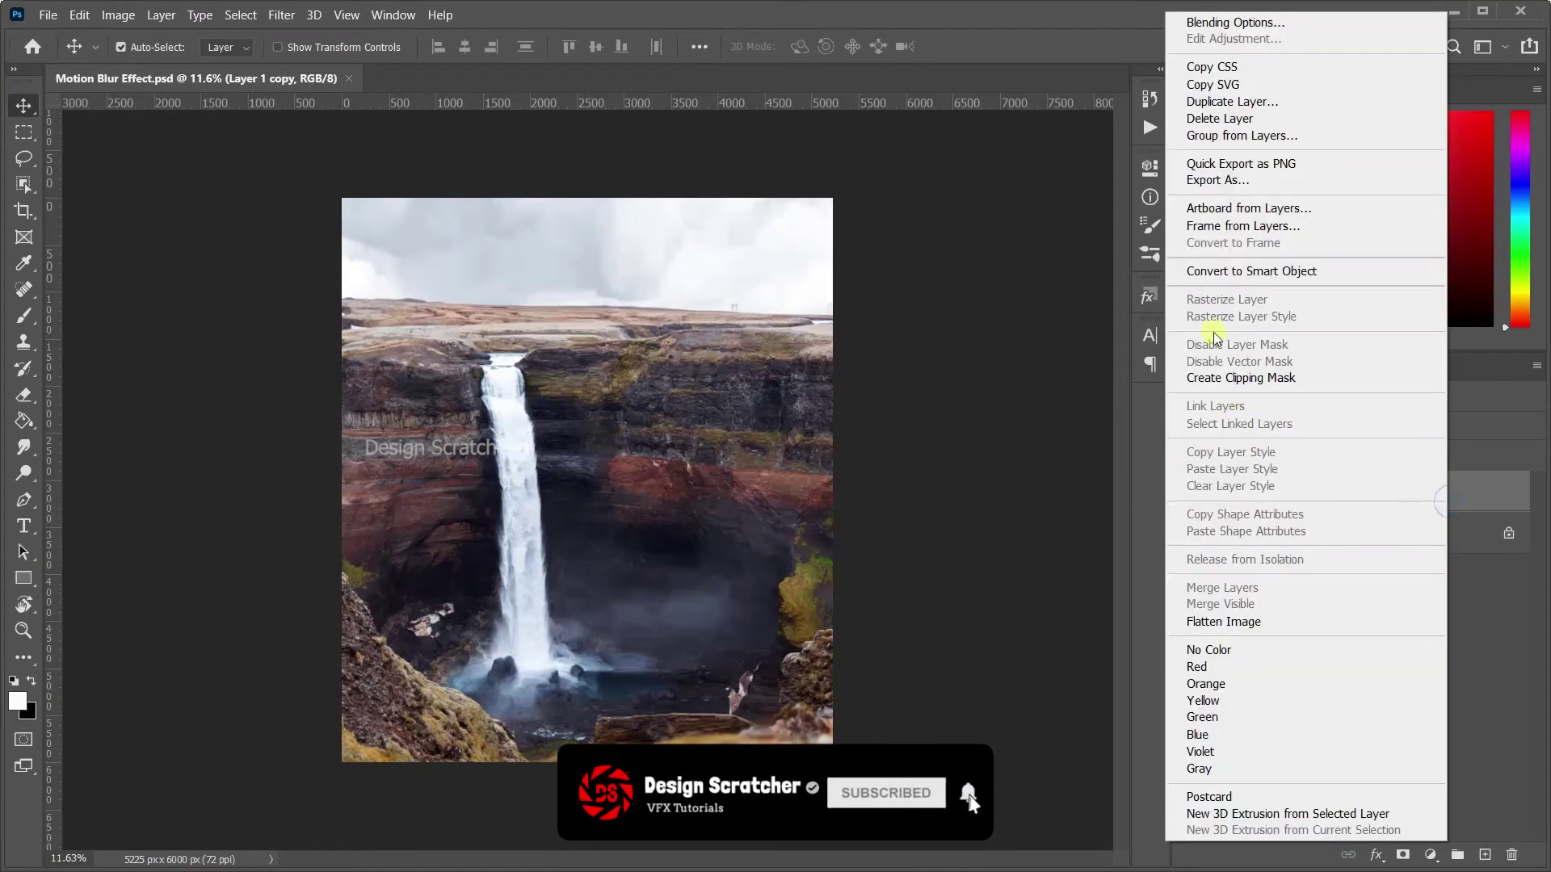
click(1219, 272)
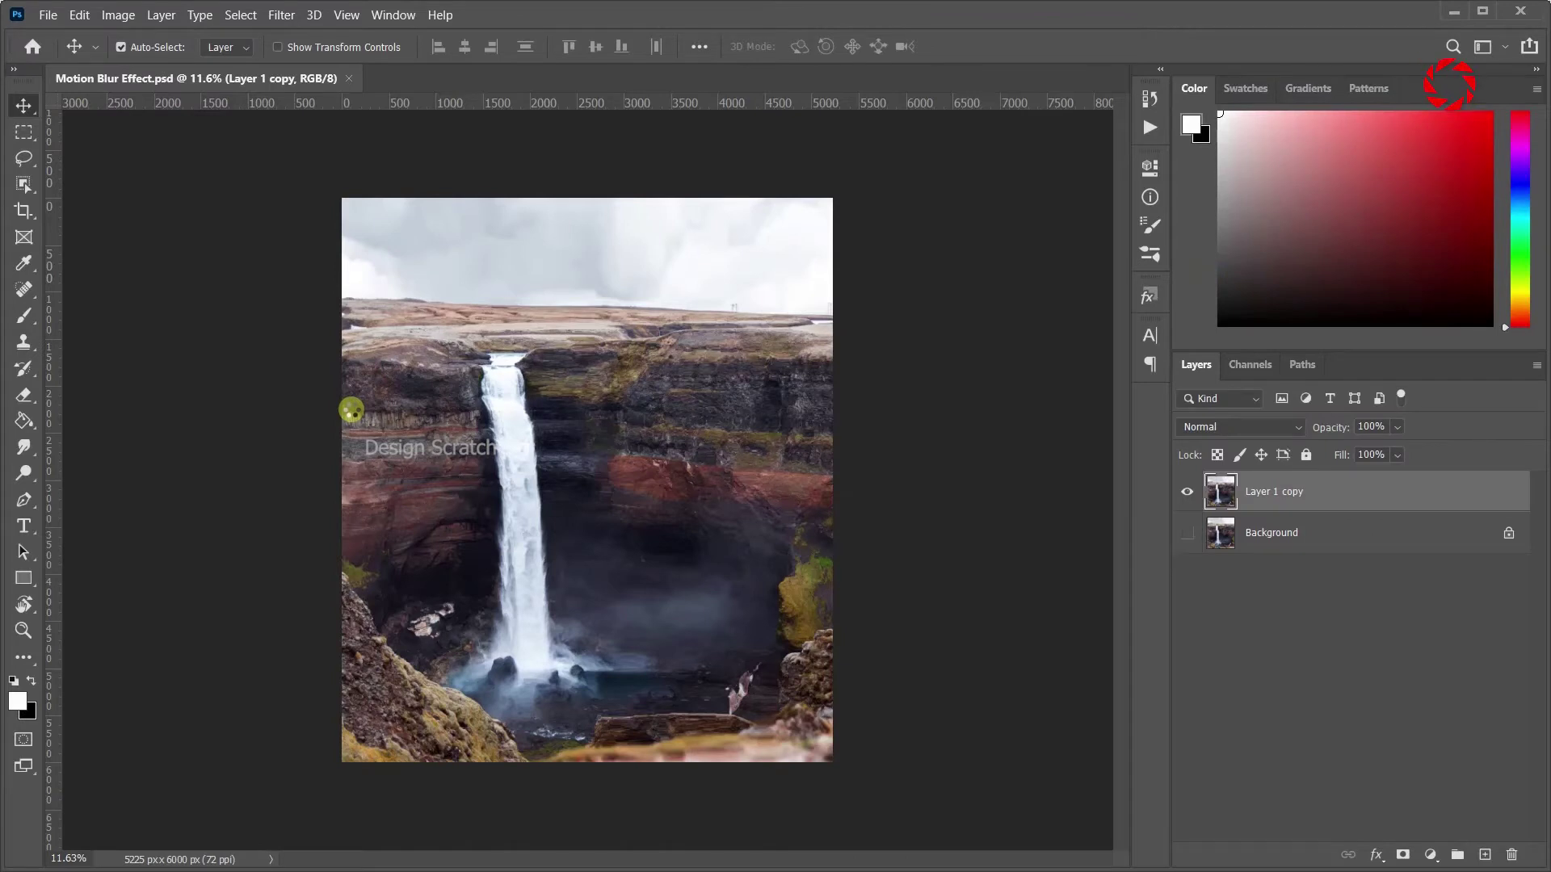
key(alt)
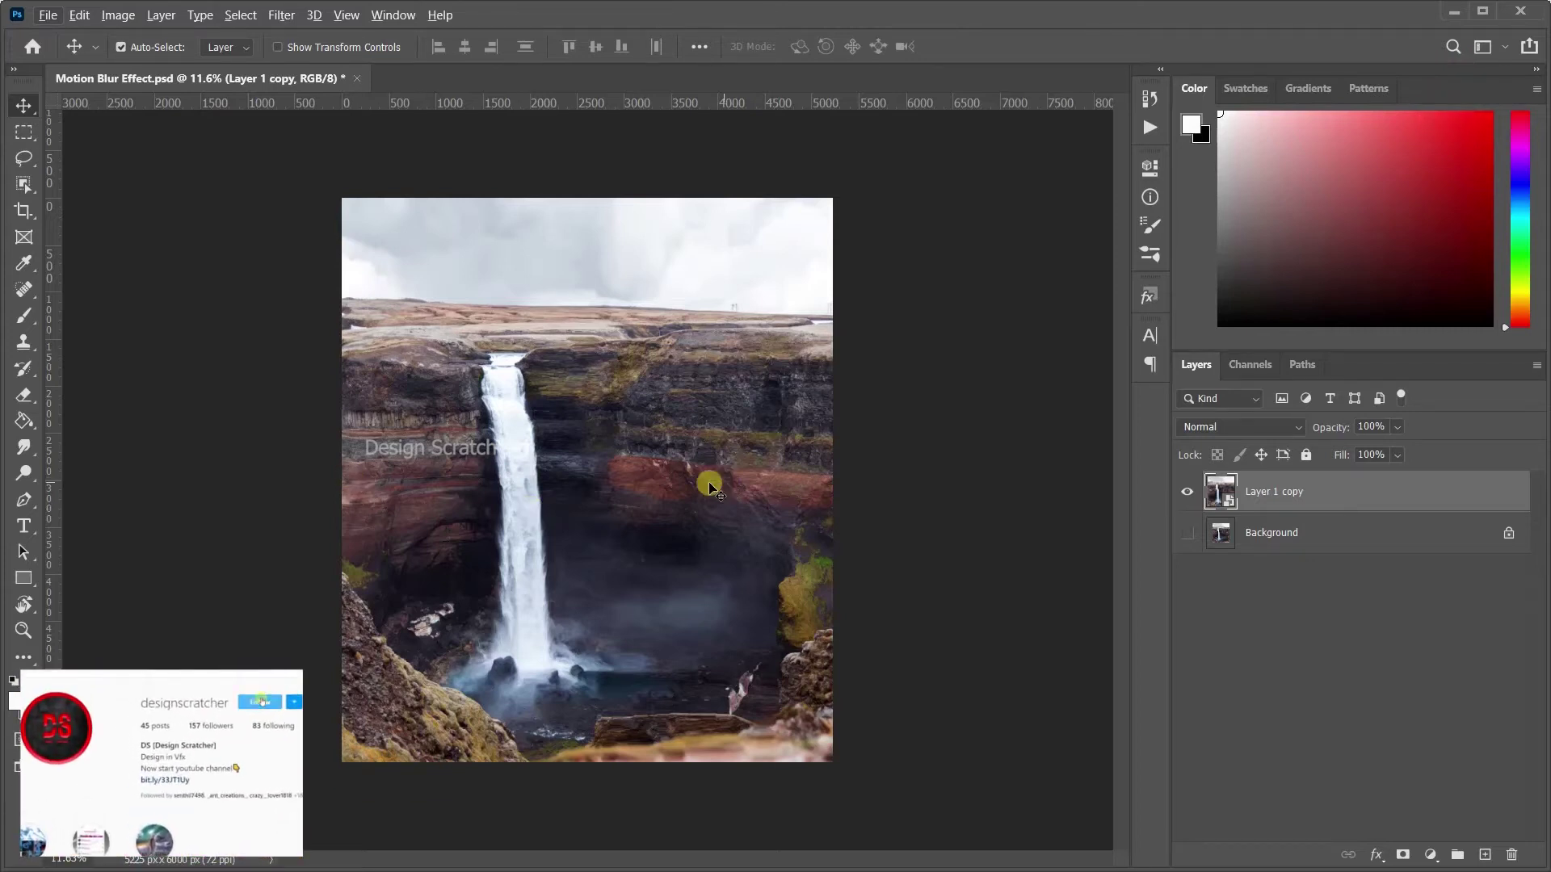
scroll(582, 477, up, 1)
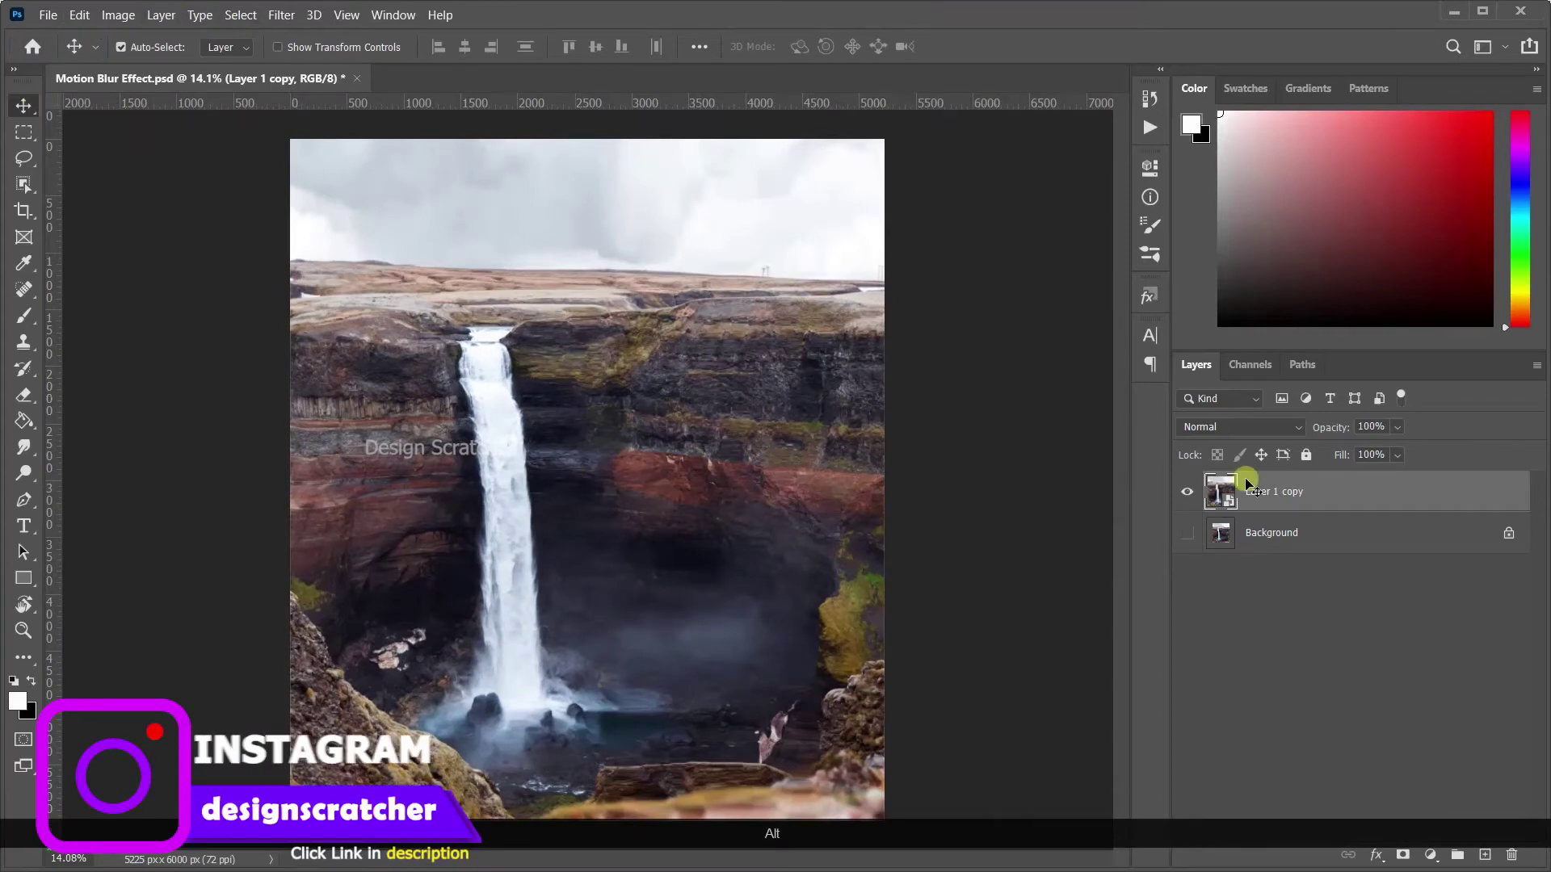
click(274, 17)
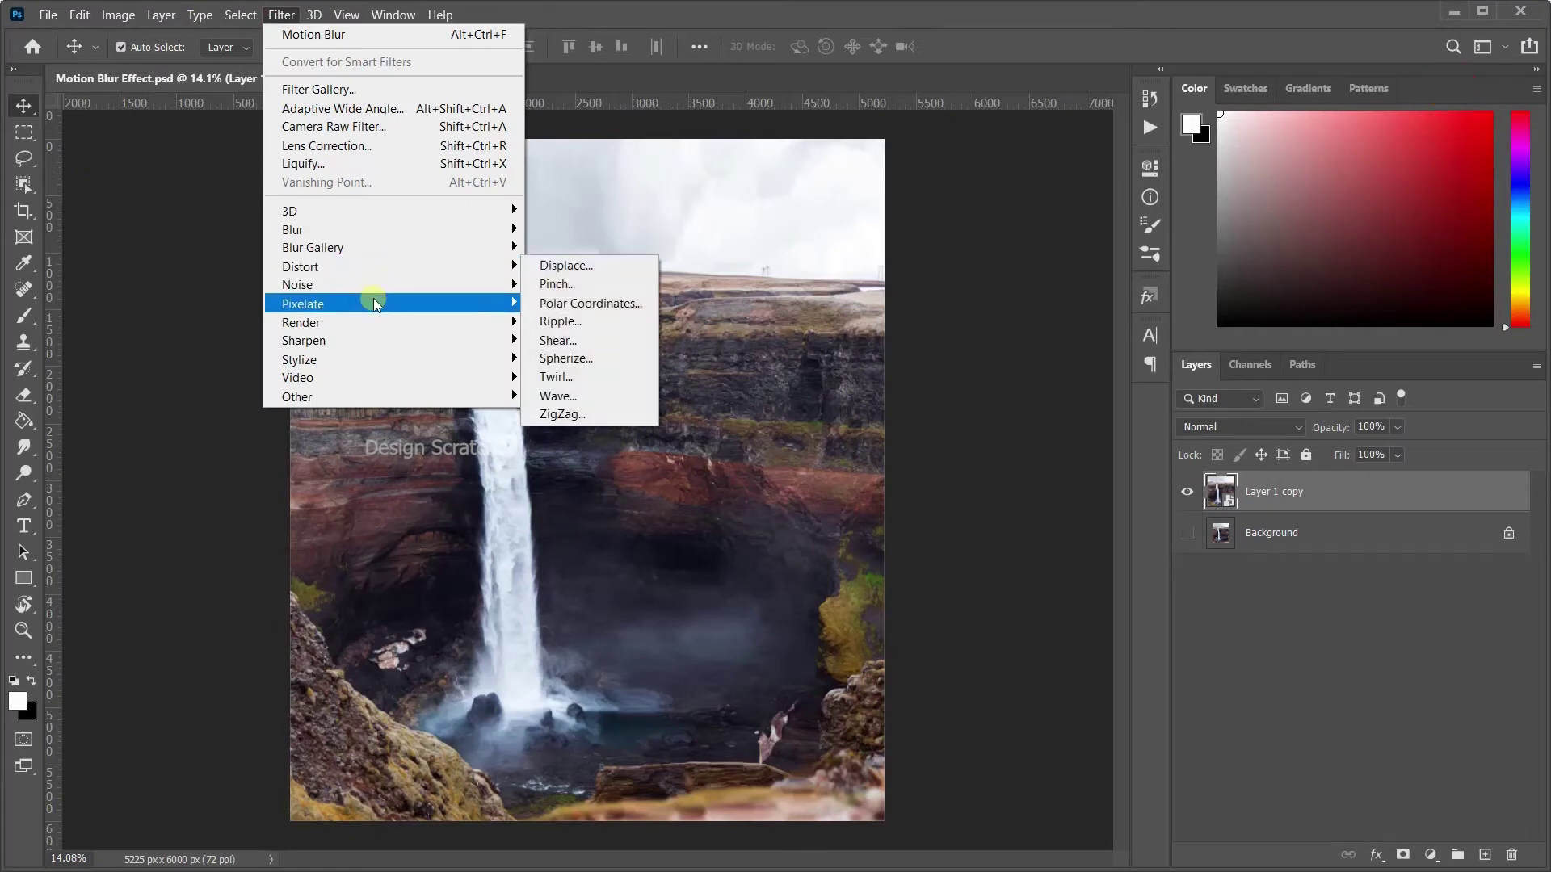
mouse_move(292, 230)
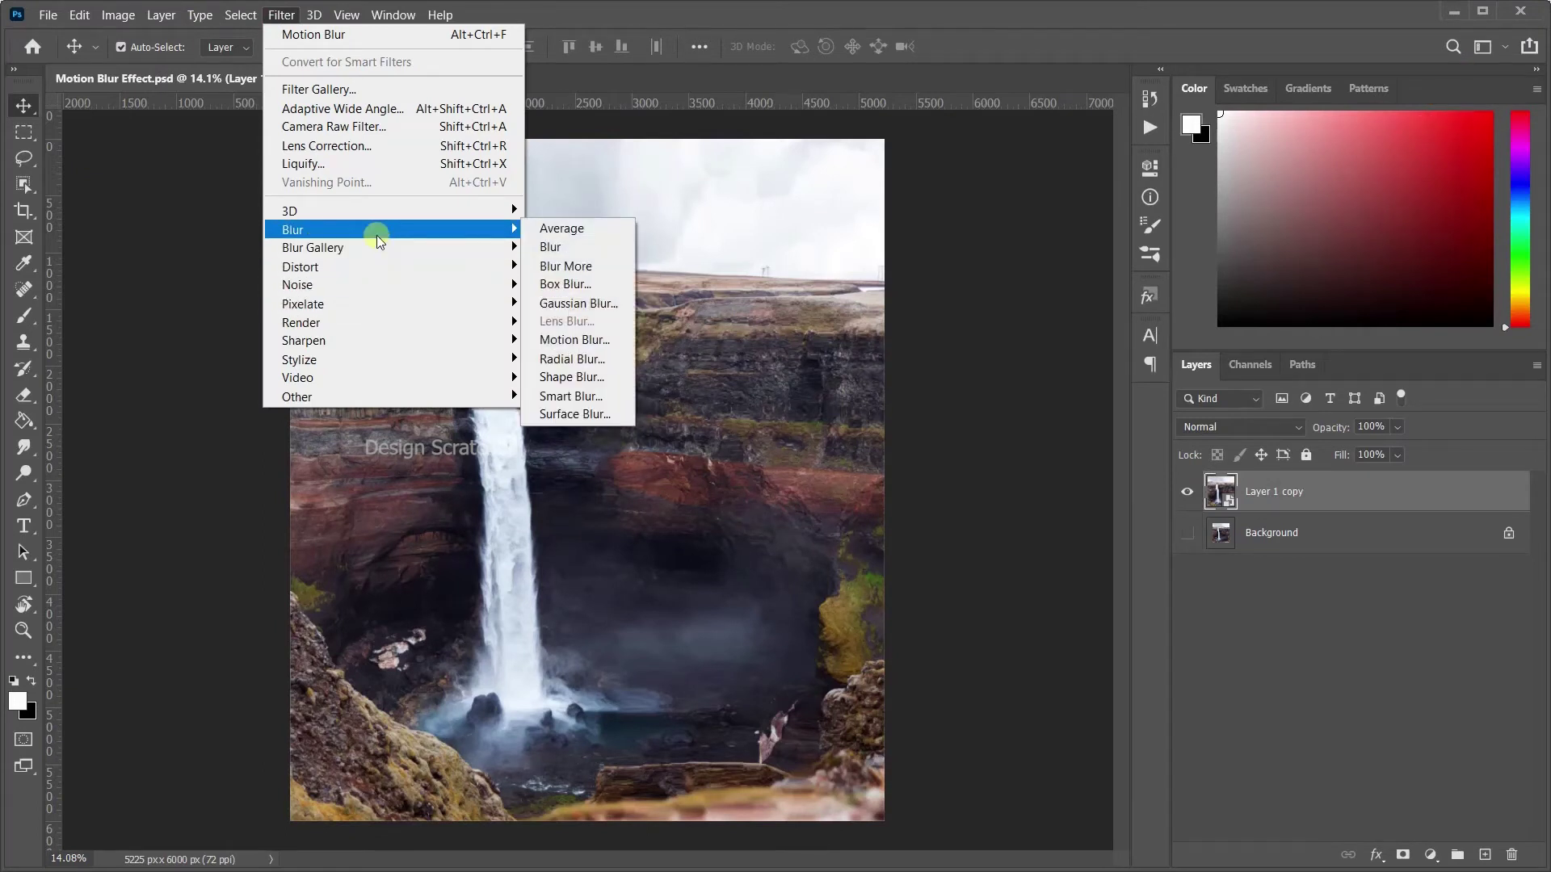
Step: Apply Motion Blur with -90° angle and 250-pixel distance to Layer 1 copy
click(567, 340)
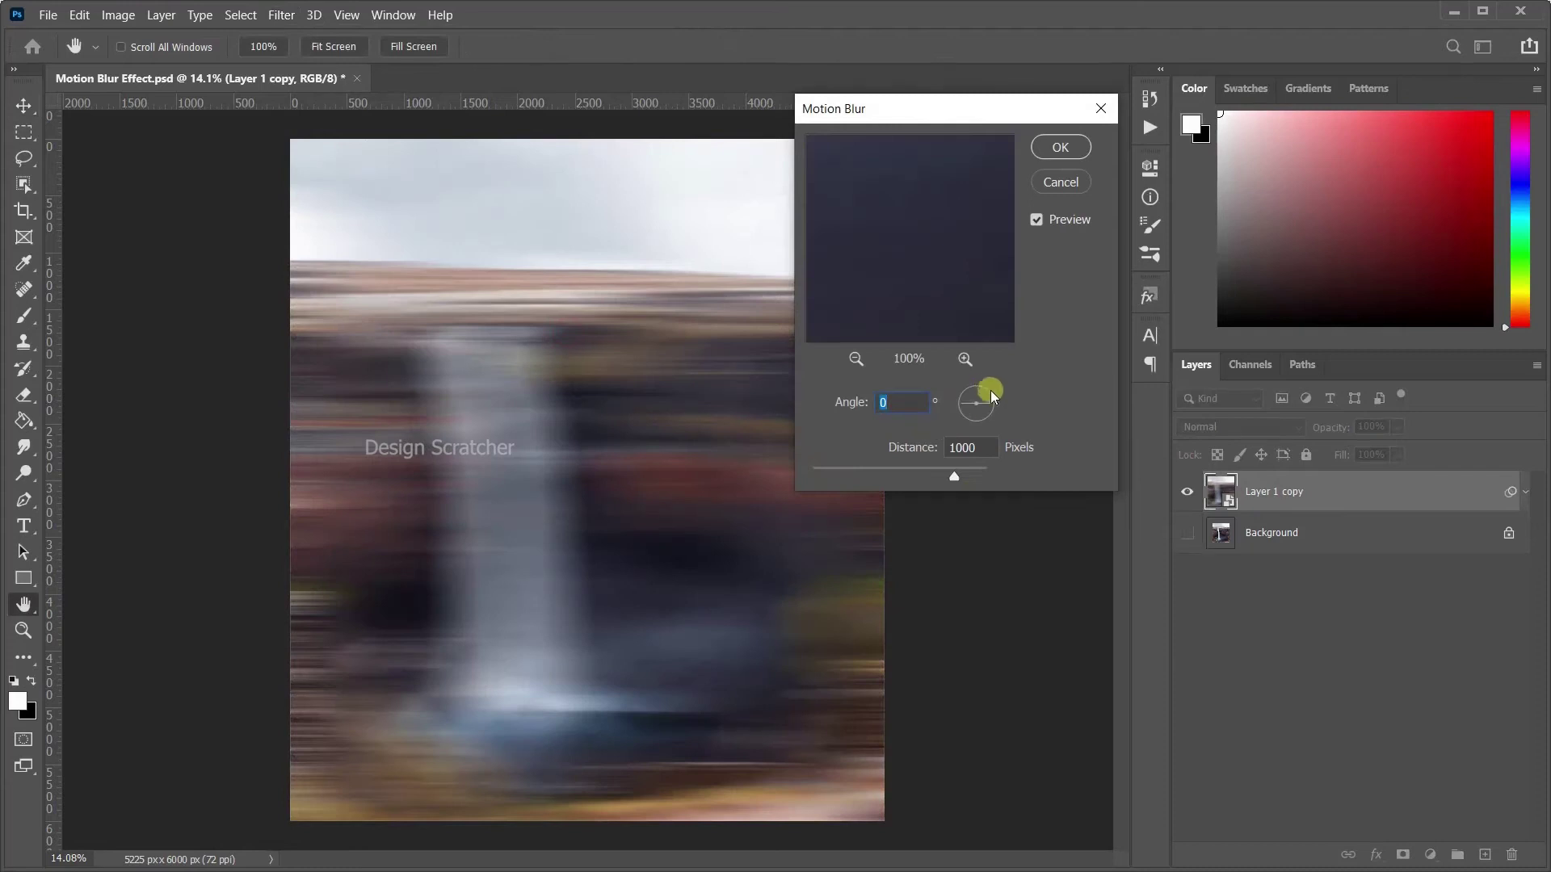
click(990, 400)
drag(972, 415, 975, 420)
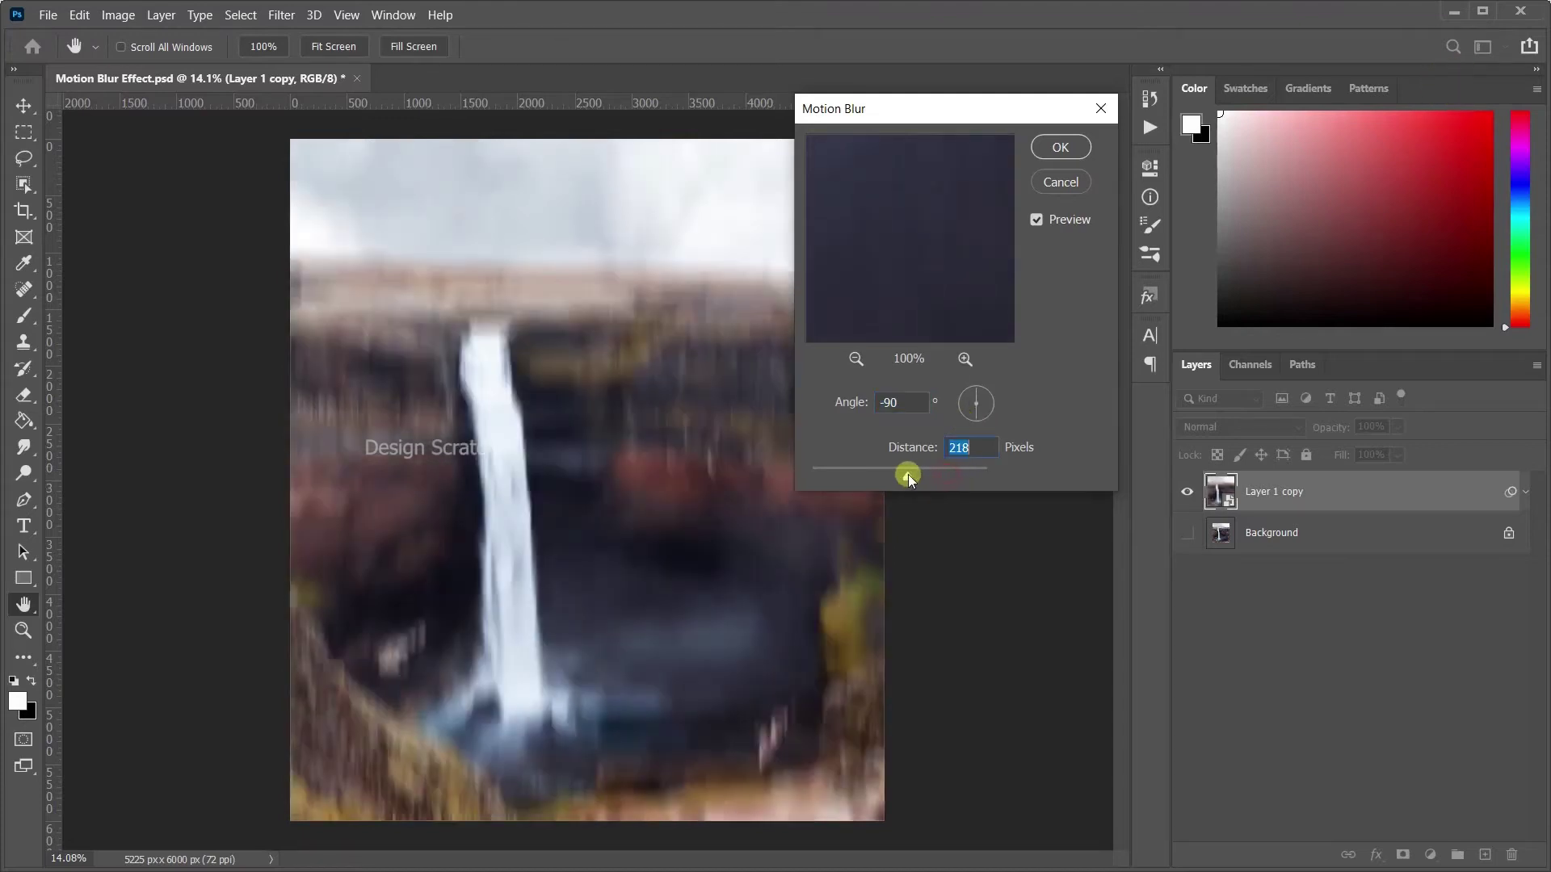
mouse_move(907, 473)
mouse_down()
mouse_move(870, 478)
mouse_move(893, 481)
mouse_up()
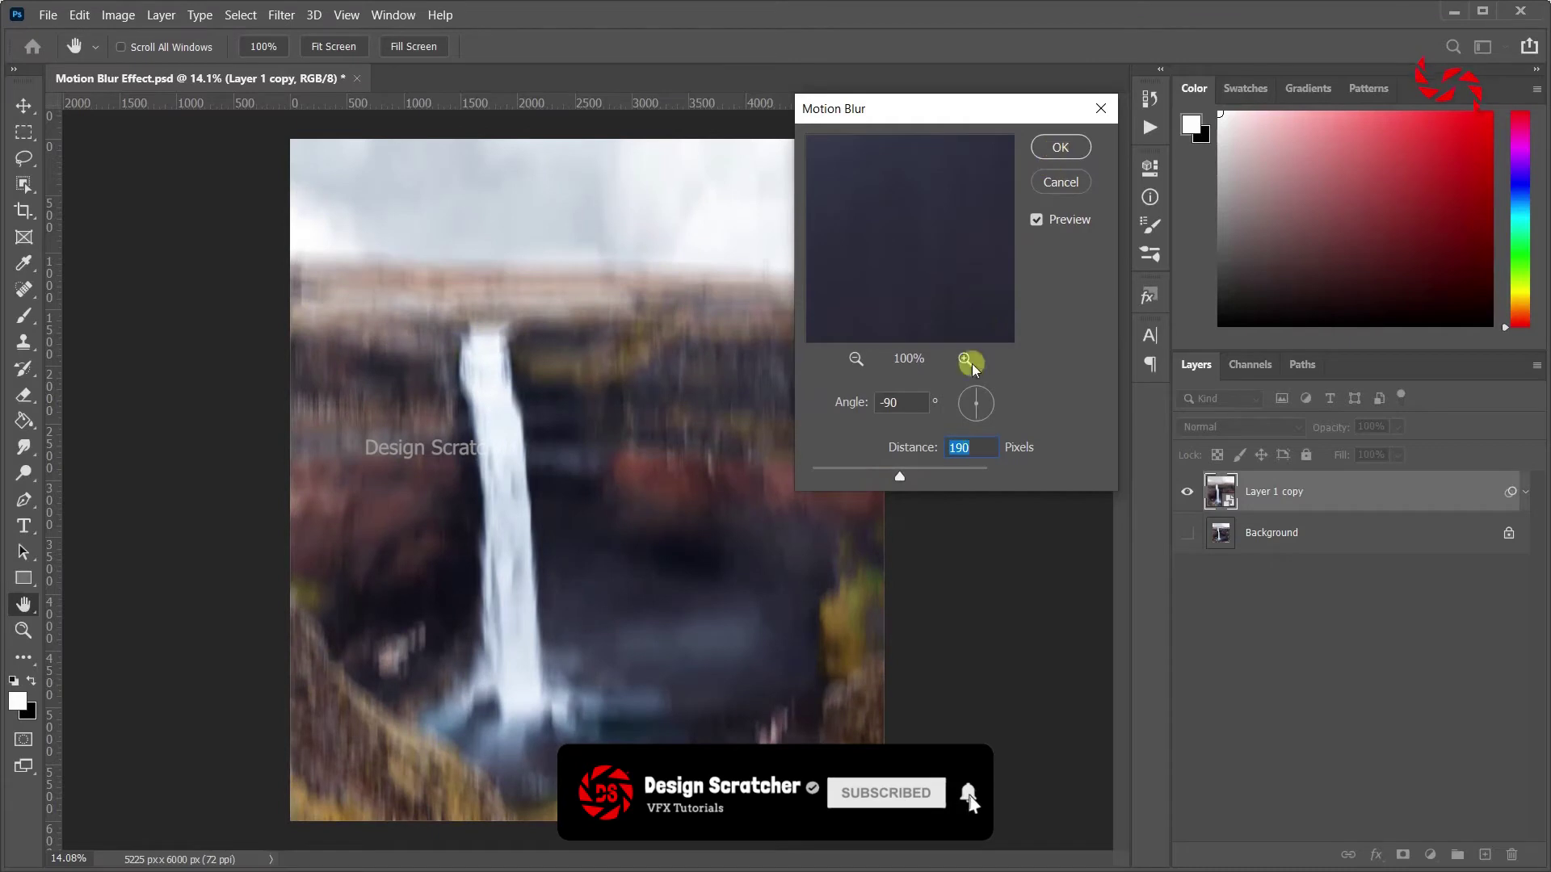
text(250)
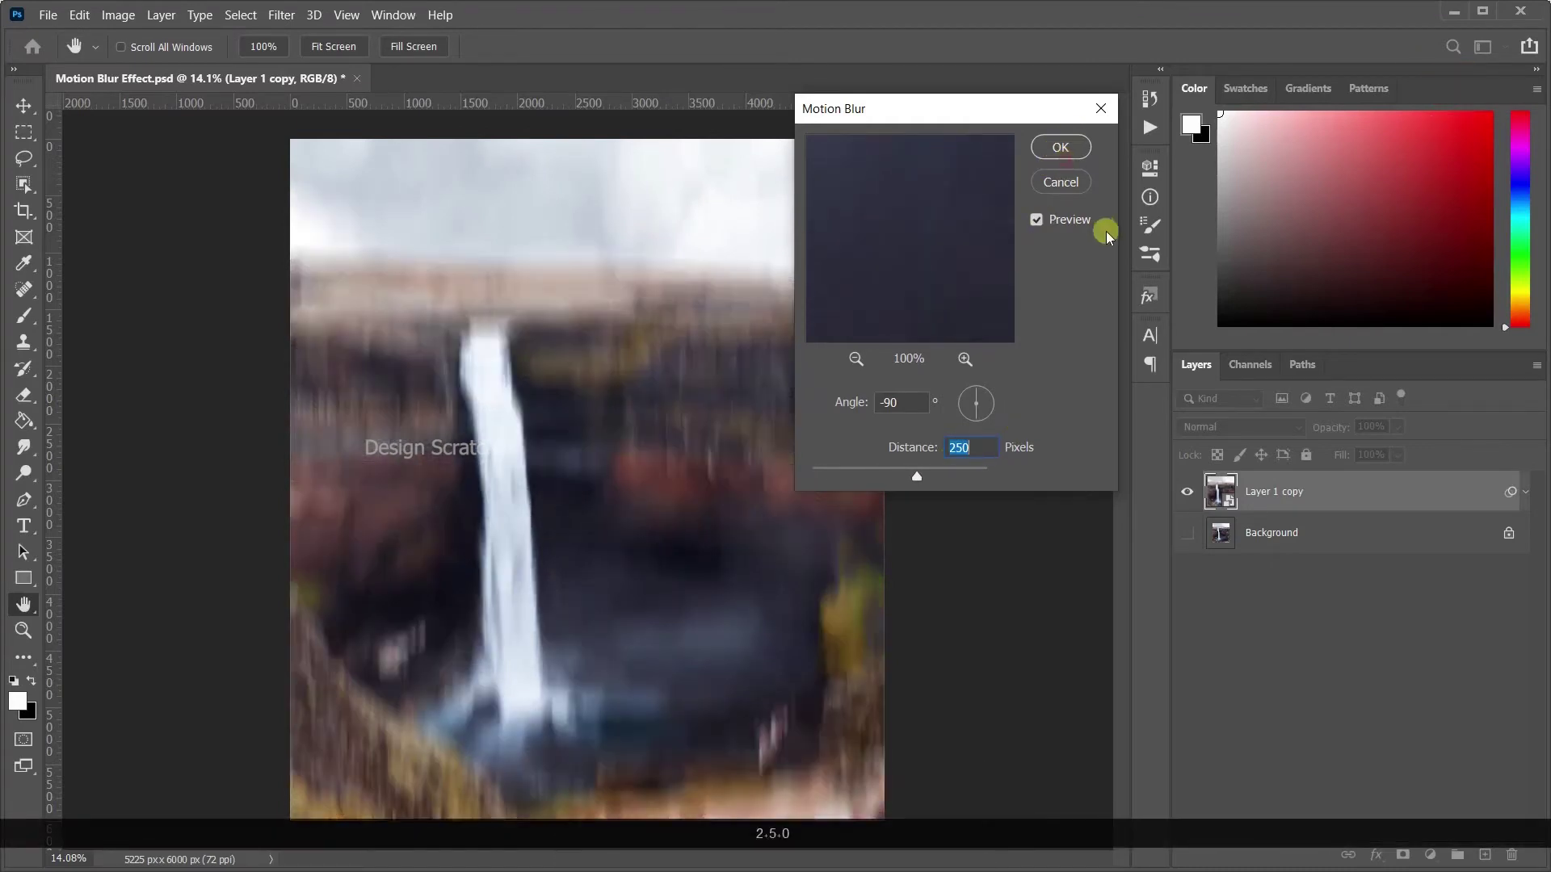
click(1059, 147)
Step: Invert the smart filter mask to hide the blur and switch to the Brush tool
click(1255, 532)
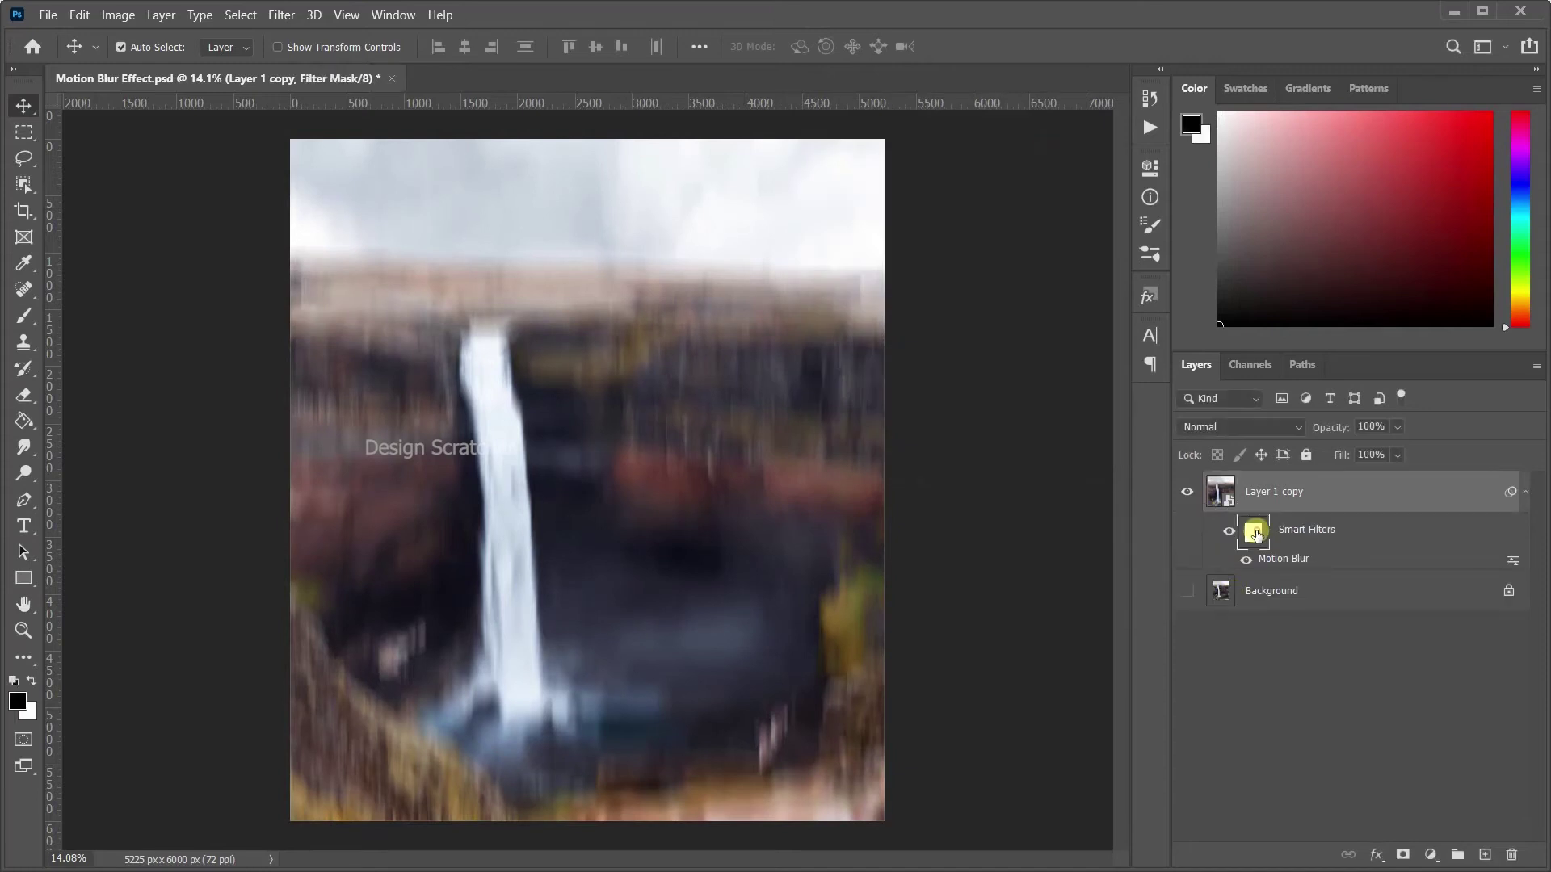
key(ctrl+i)
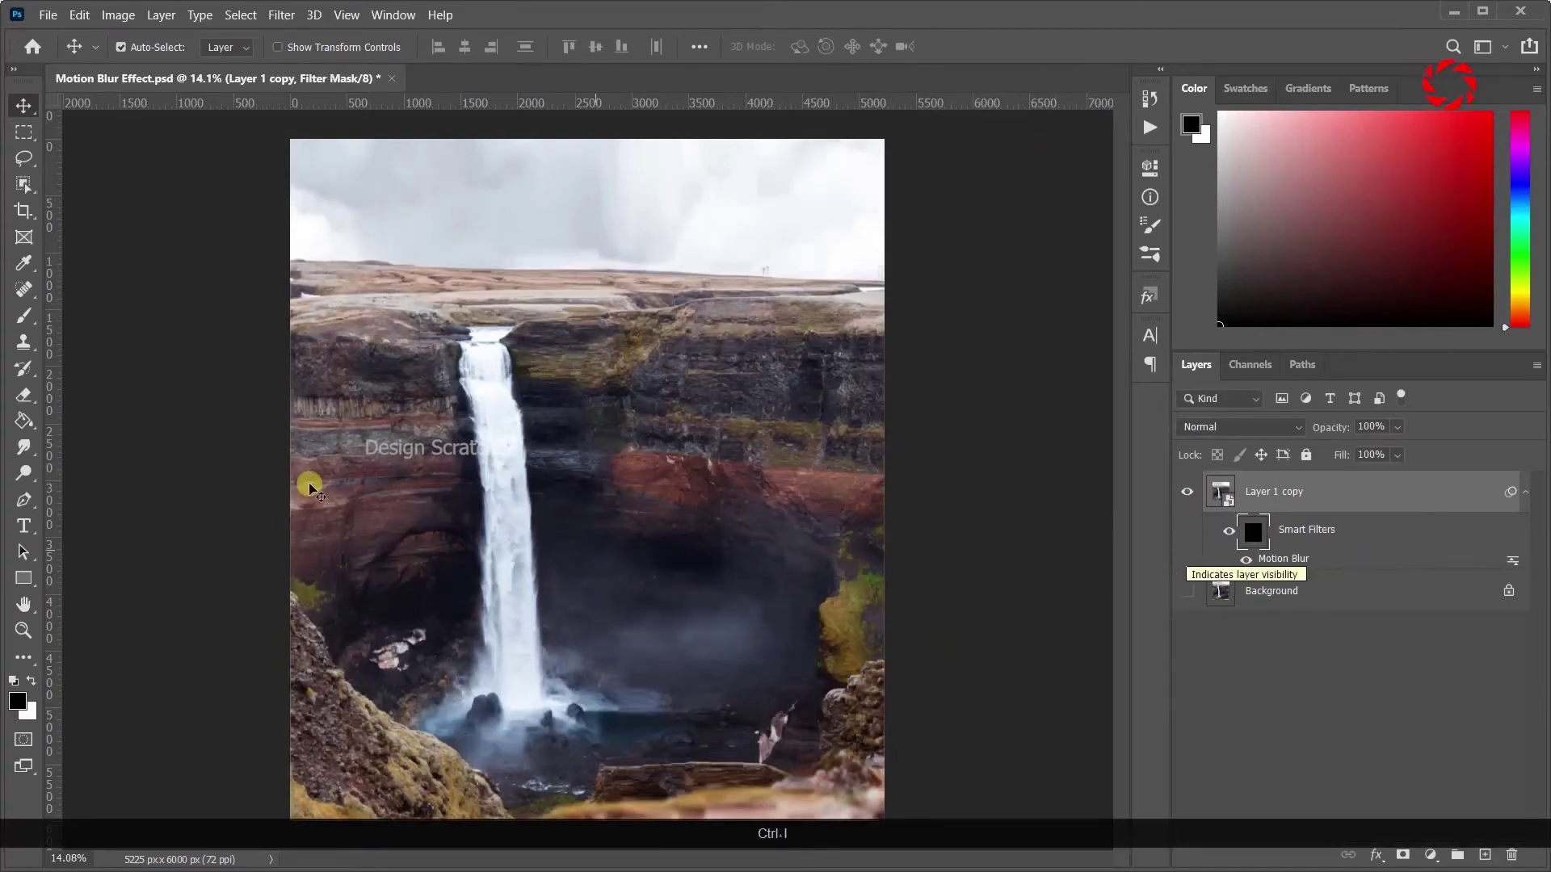
scroll(473, 501, up, 2)
key(b)
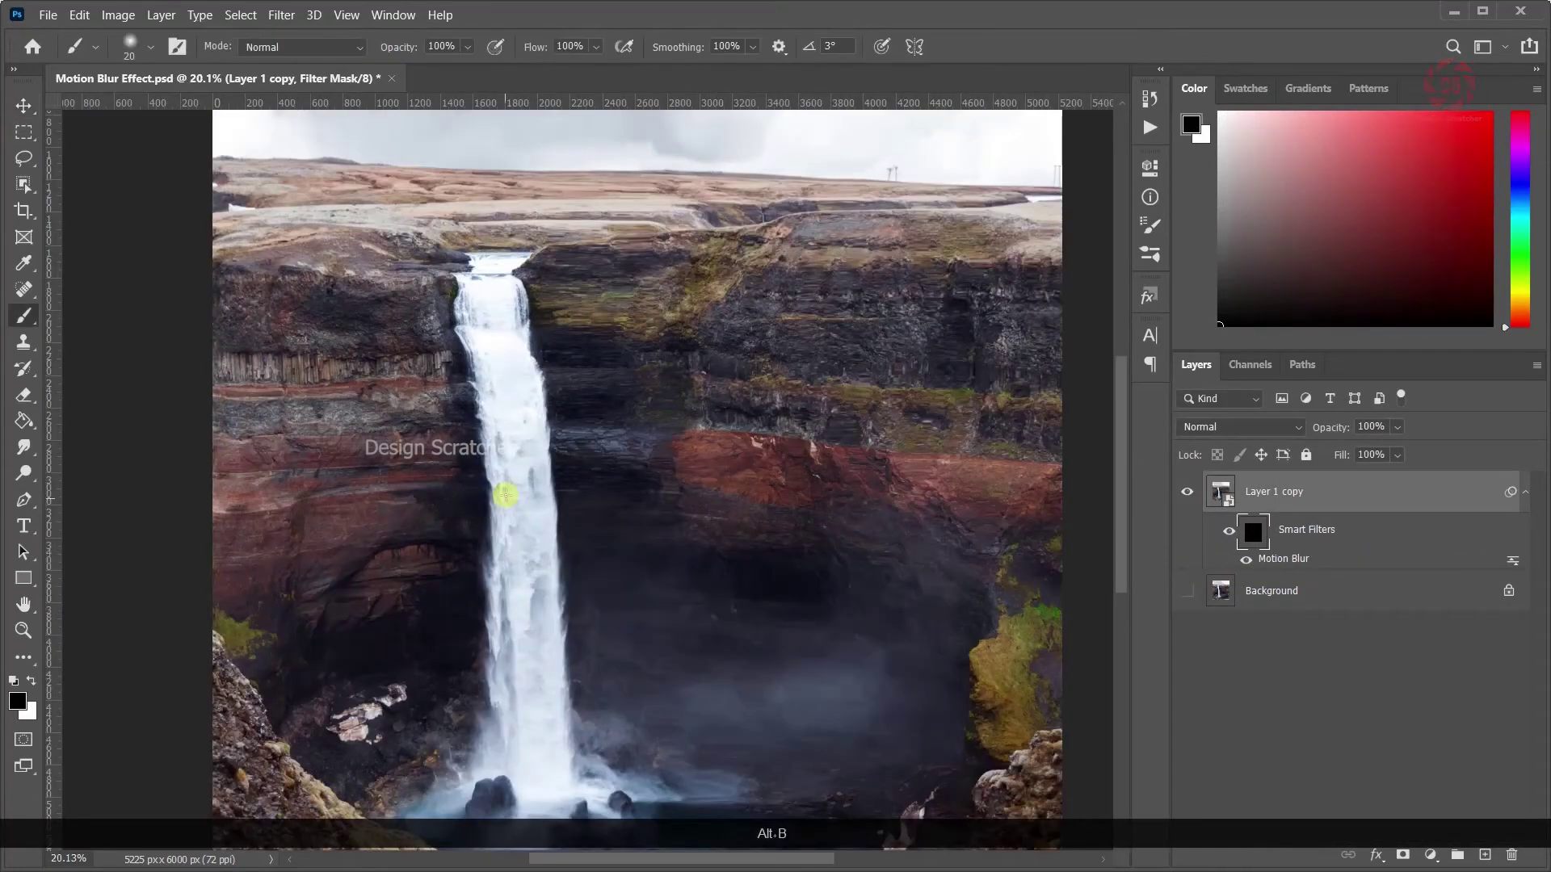
scroll(504, 485, up, 1)
scroll(509, 483, up, 1)
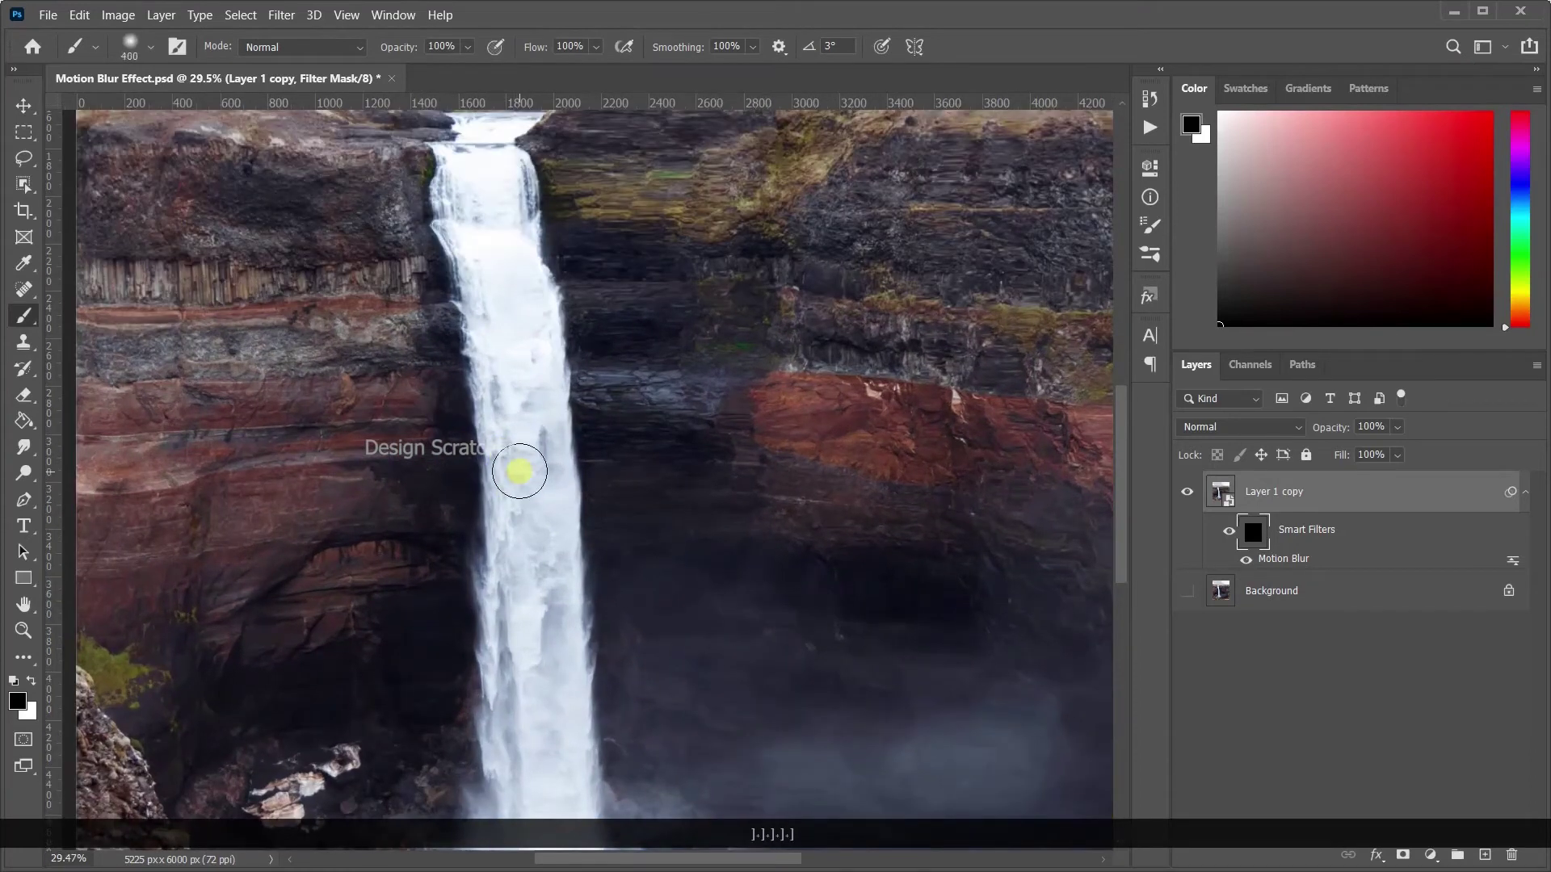
scroll(519, 464, up, 1)
scroll(515, 364, up, 1)
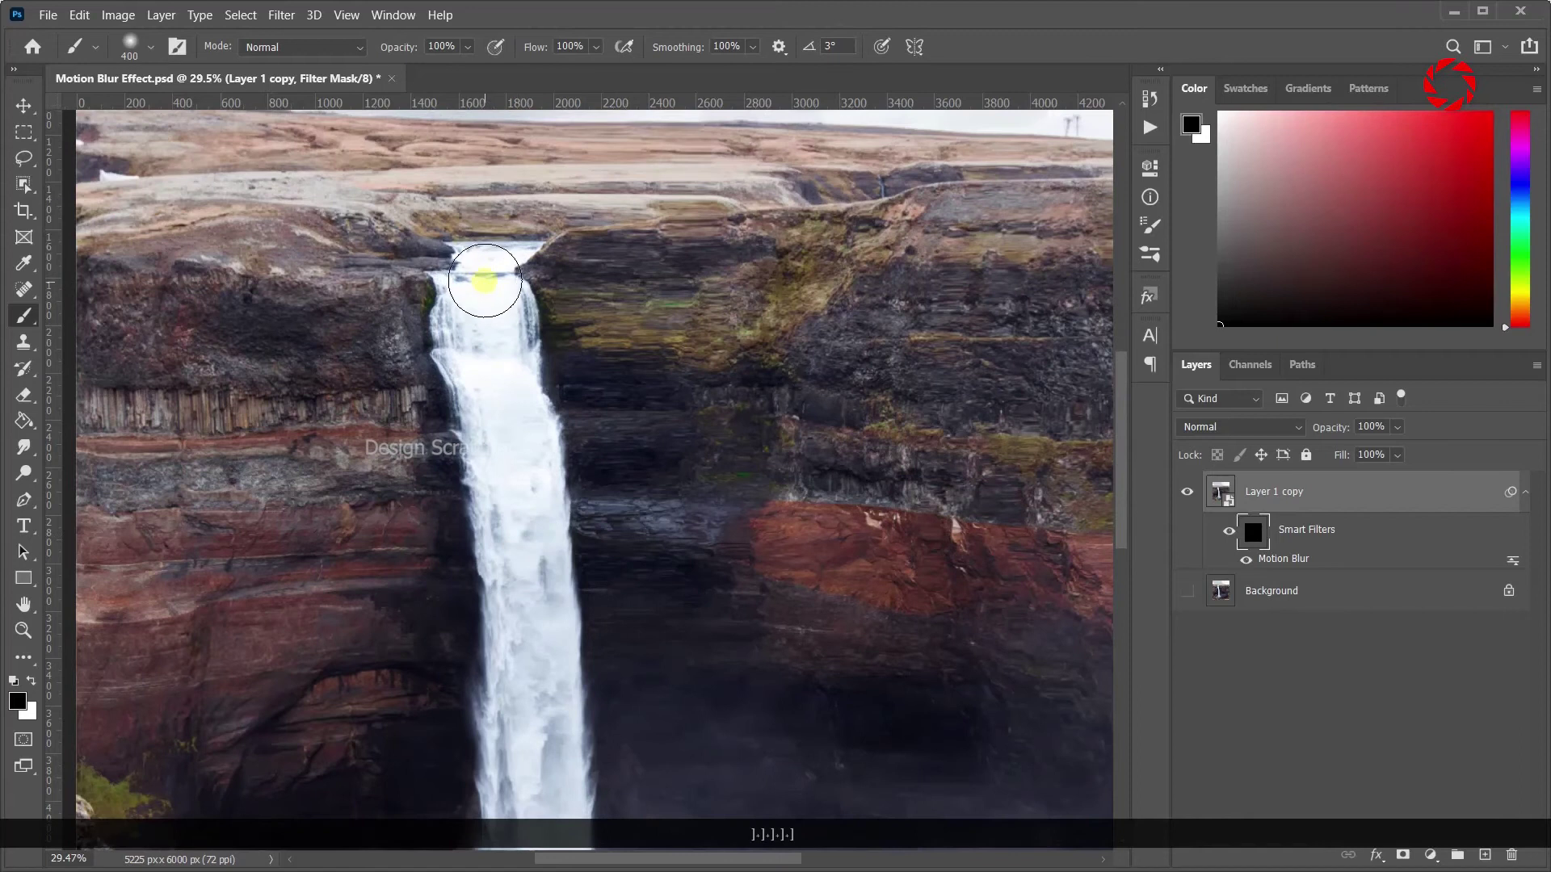
Step: Paint white on the mask to reveal blur at the top of the waterfall
drag(485, 281, 481, 419)
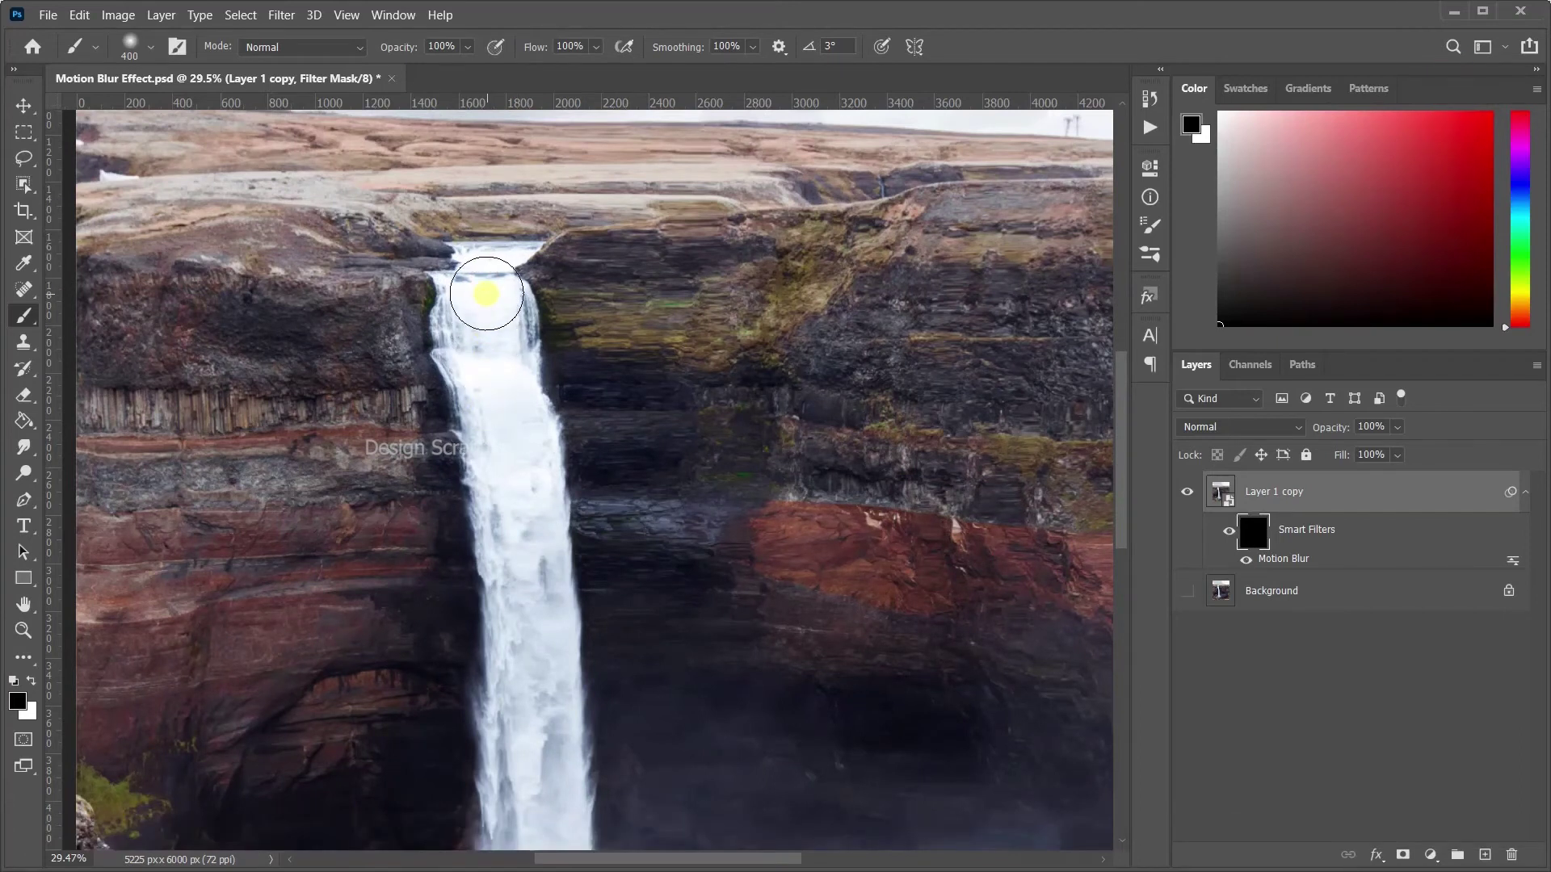
key(x)
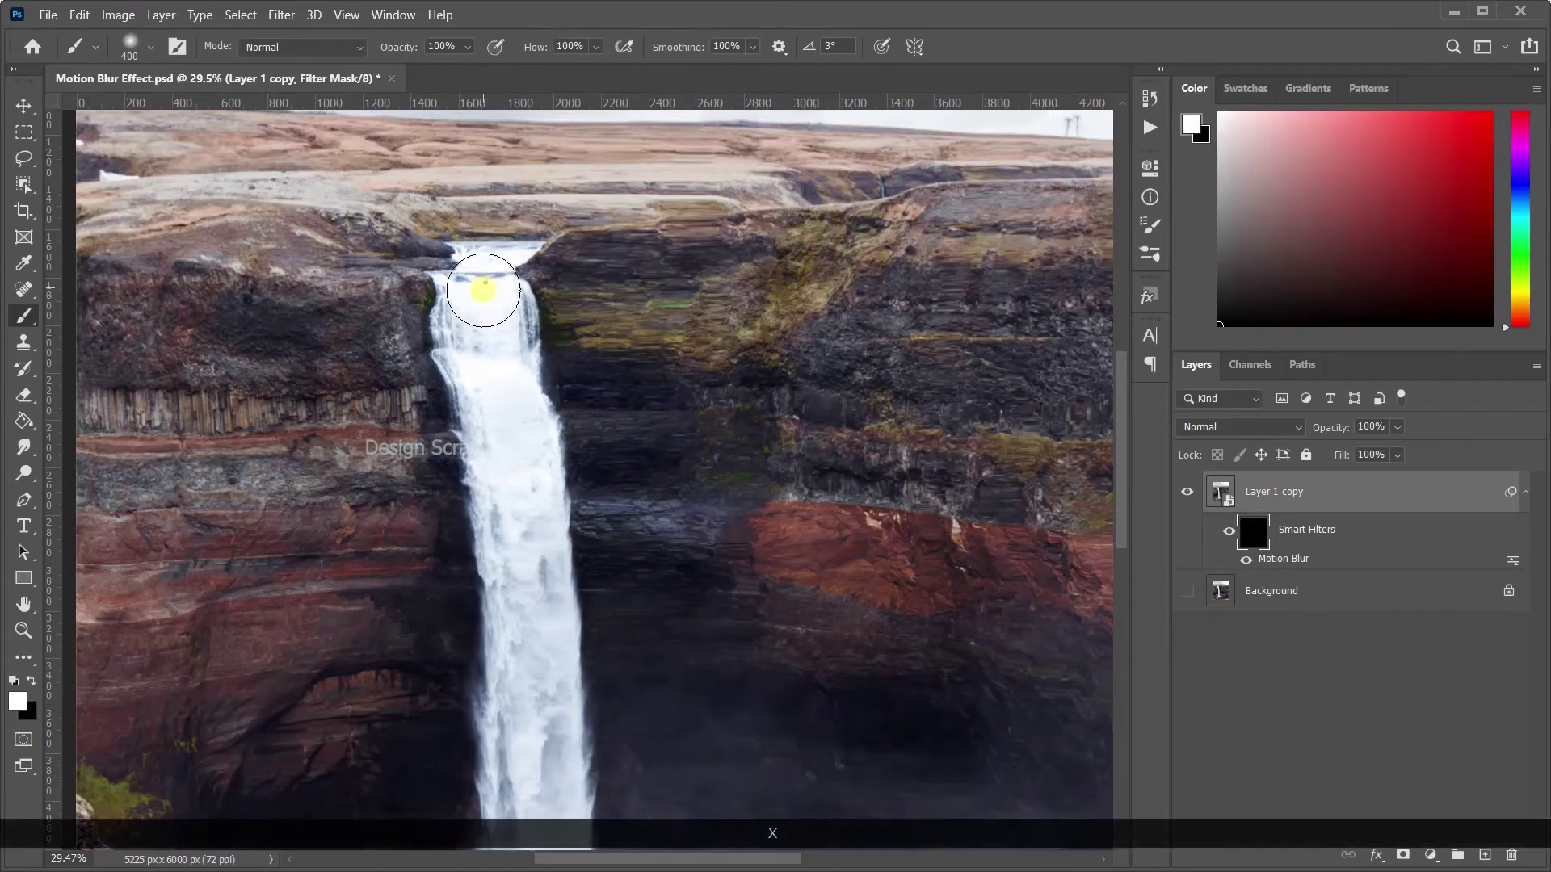
drag(484, 294, 543, 677)
scroll(543, 678, down, 1)
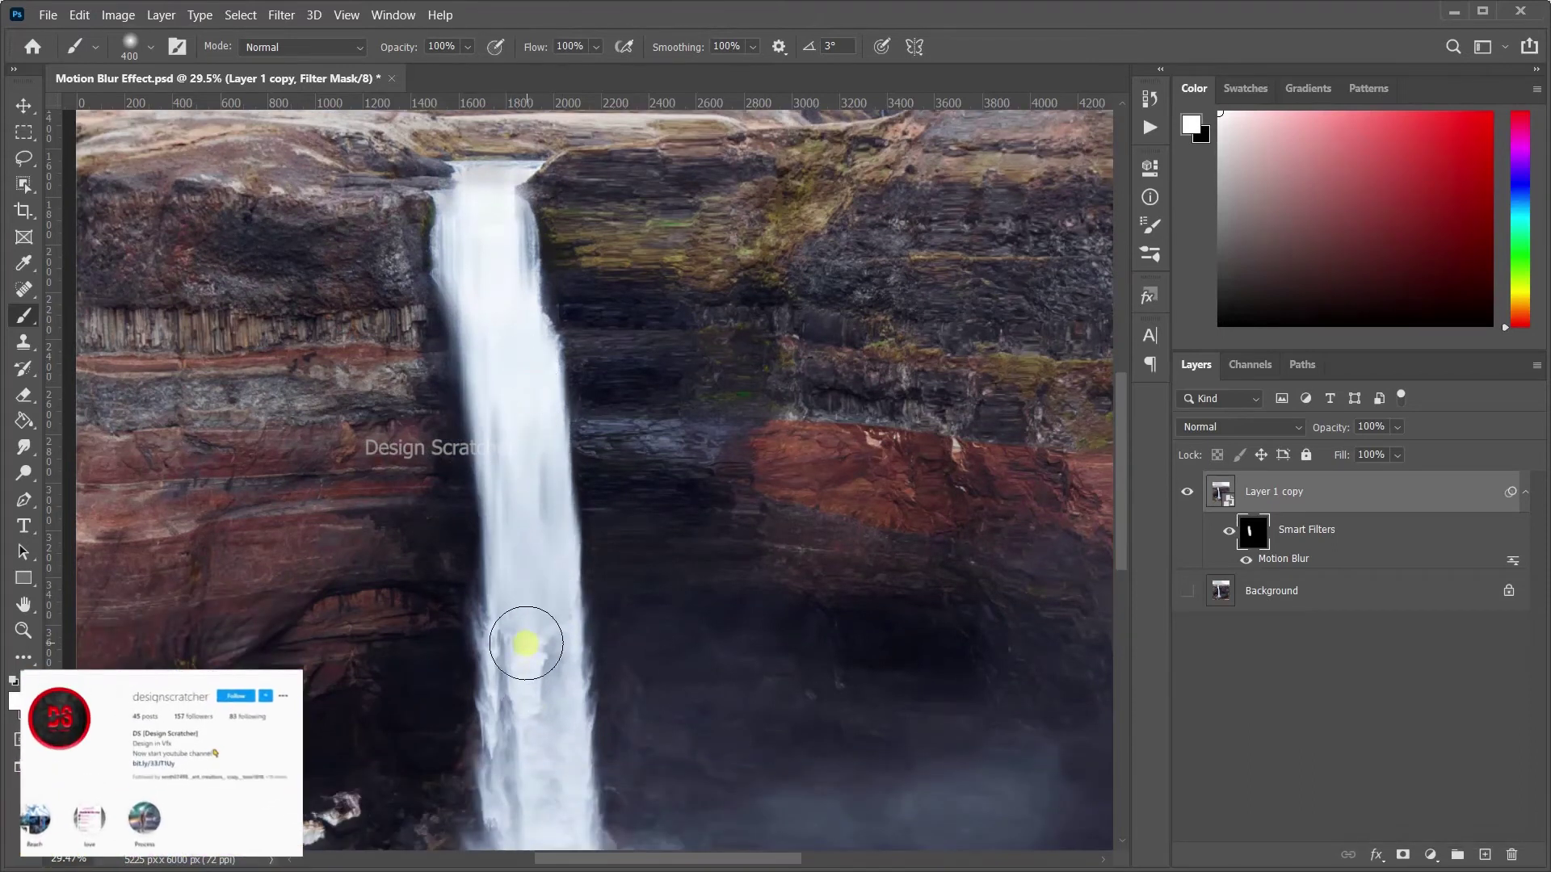
scroll(526, 647, down, 3)
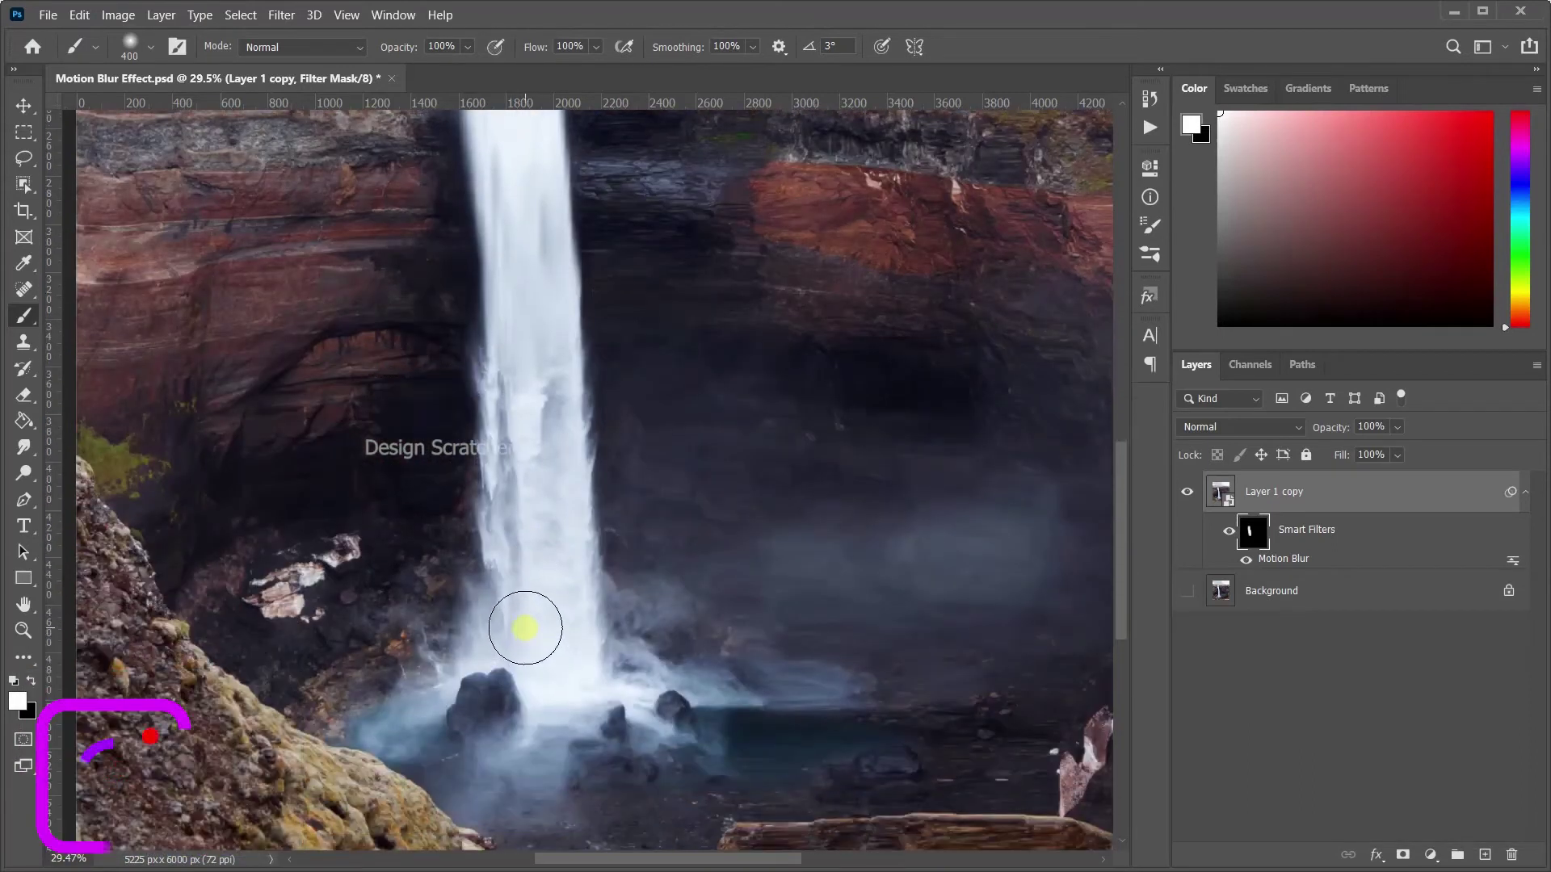
Step: Reveal blur on the lower falling water and the mist around the rocks
drag(507, 475, 548, 672)
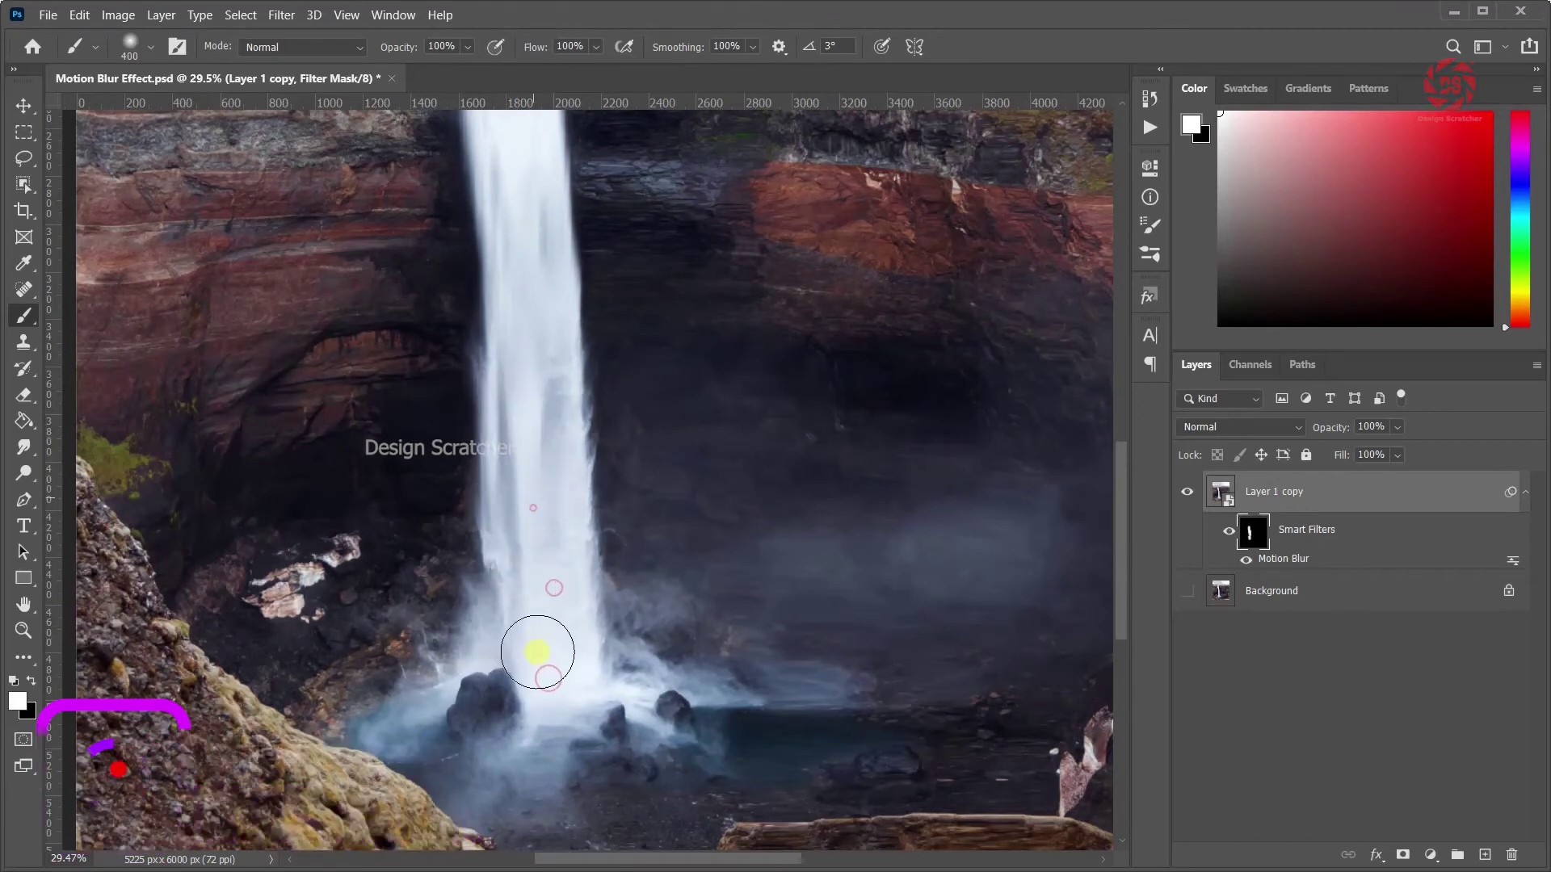
drag(548, 672, 546, 419)
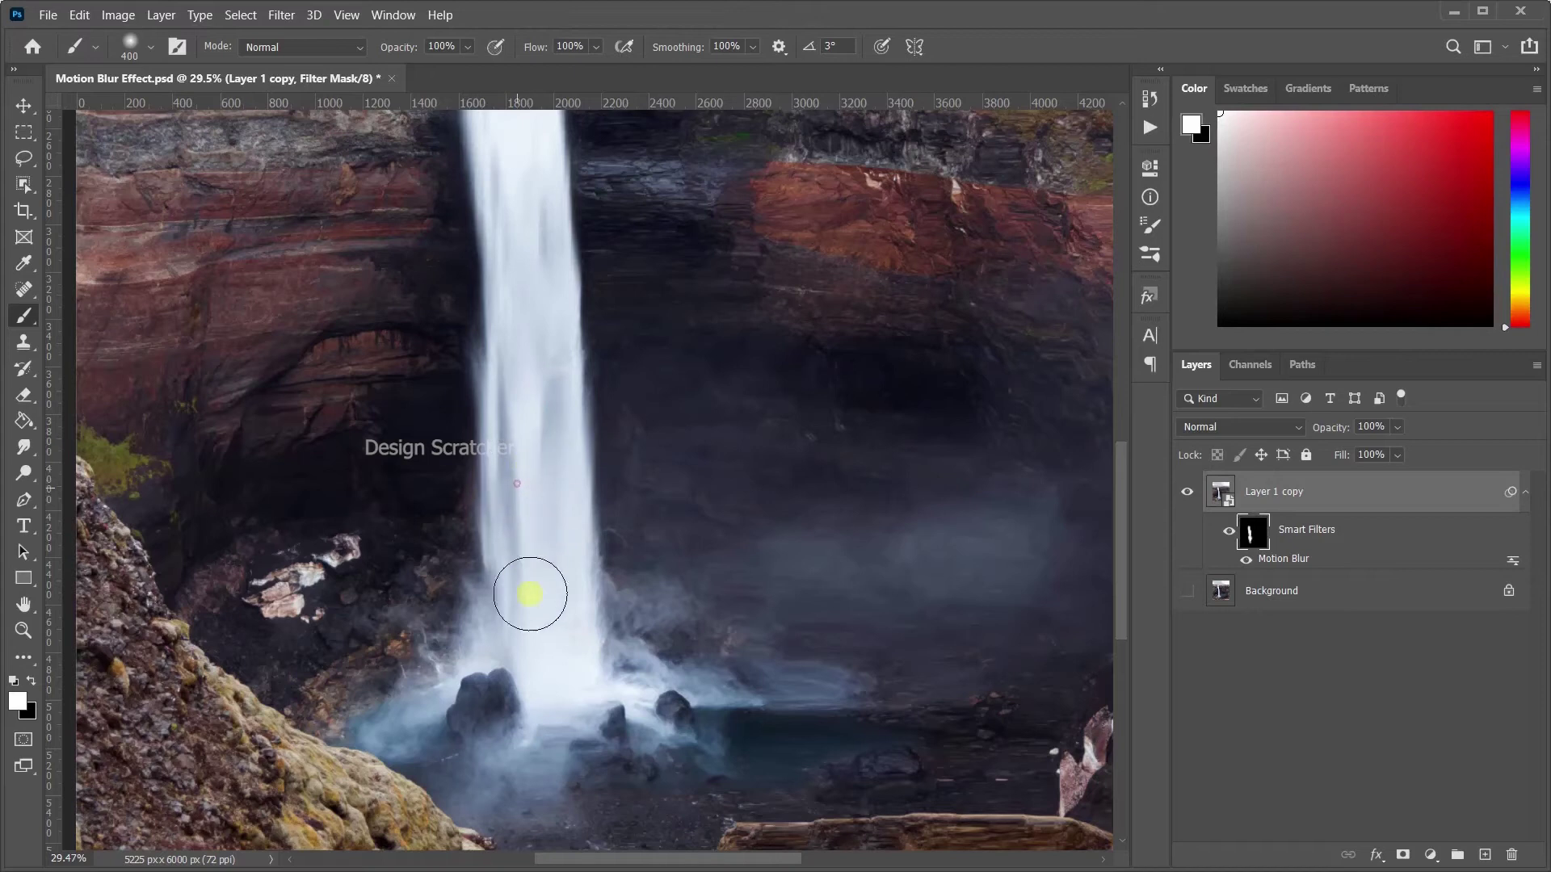
drag(602, 651, 711, 685)
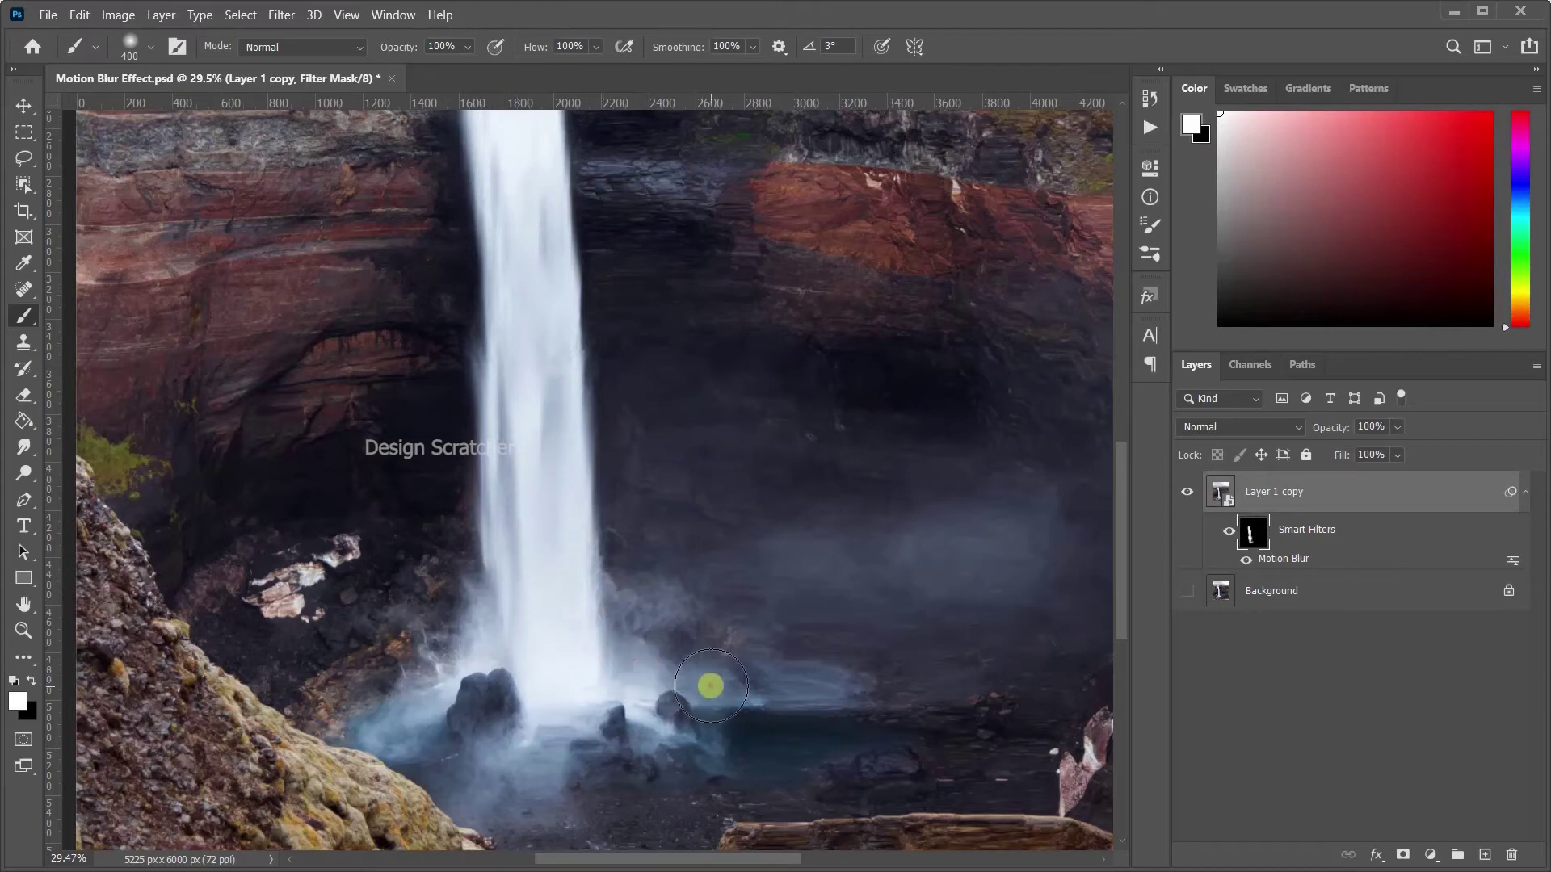
mouse_move(622, 703)
mouse_down()
mouse_move(439, 687)
mouse_move(405, 728)
mouse_up()
mouse_move(576, 707)
mouse_down()
mouse_move(703, 717)
mouse_move(538, 670)
mouse_up()
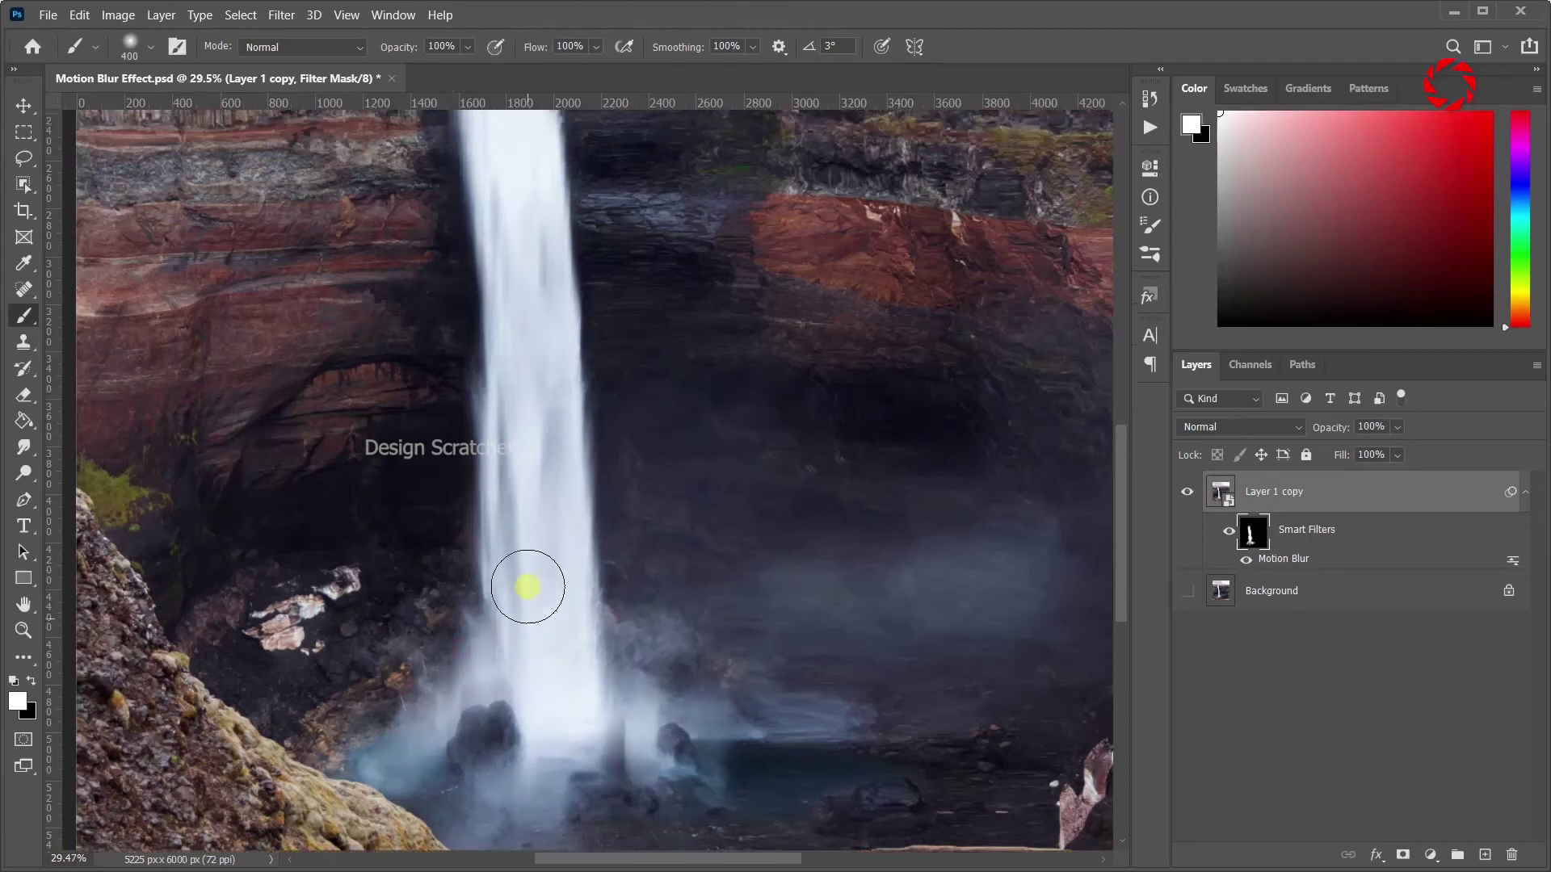
Step: Shrink the brush and reveal blur along the waterfall's top lip at the cliff edge
scroll(526, 589, up, 1)
scroll(512, 544, up, 2)
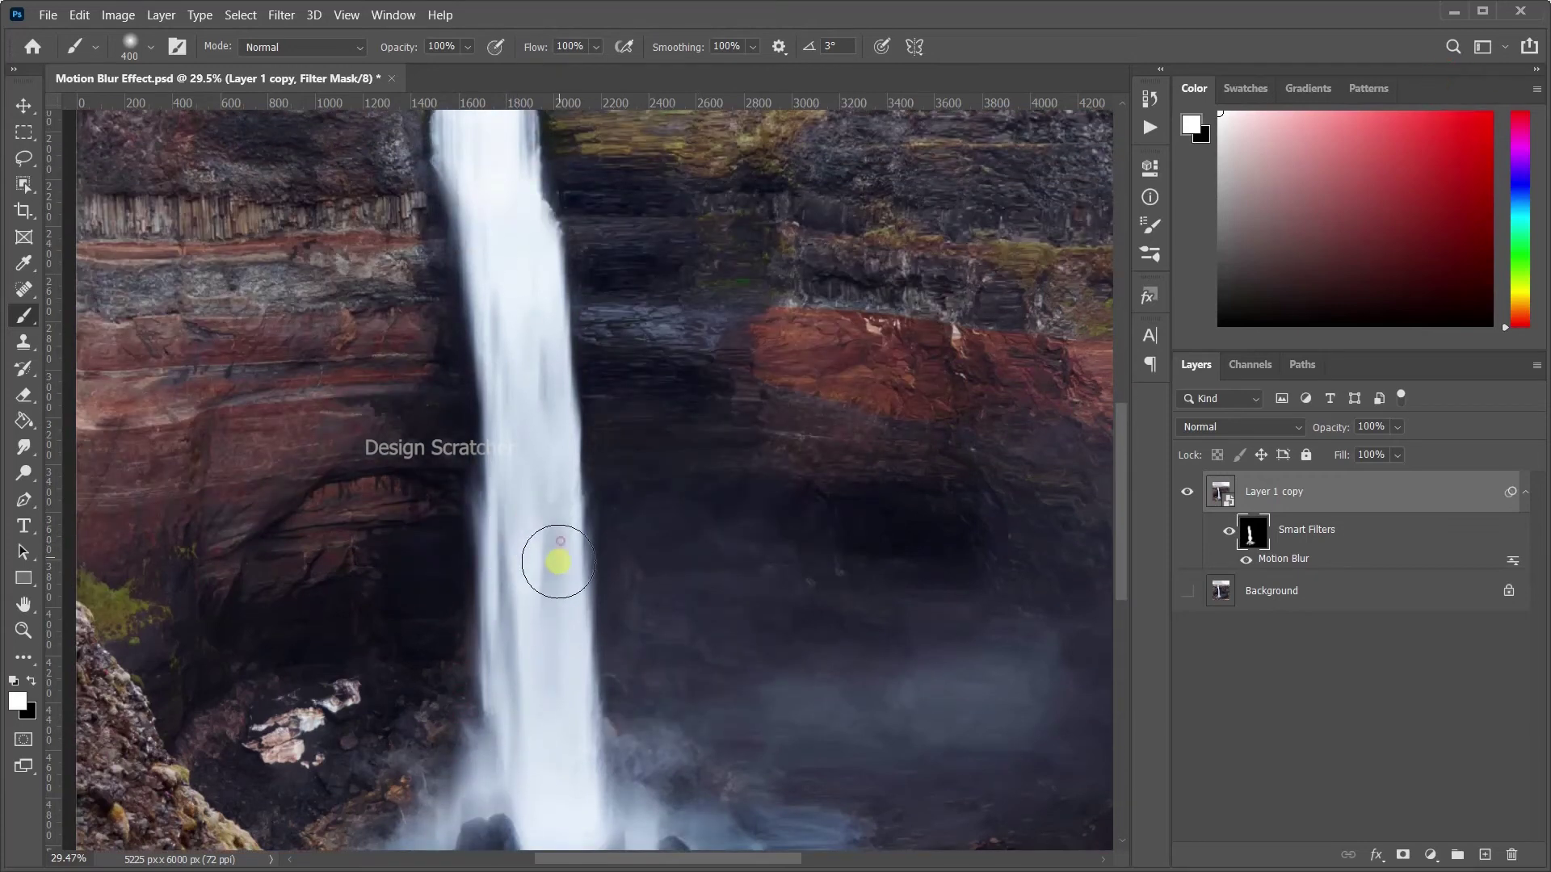
scroll(553, 566, up, 3)
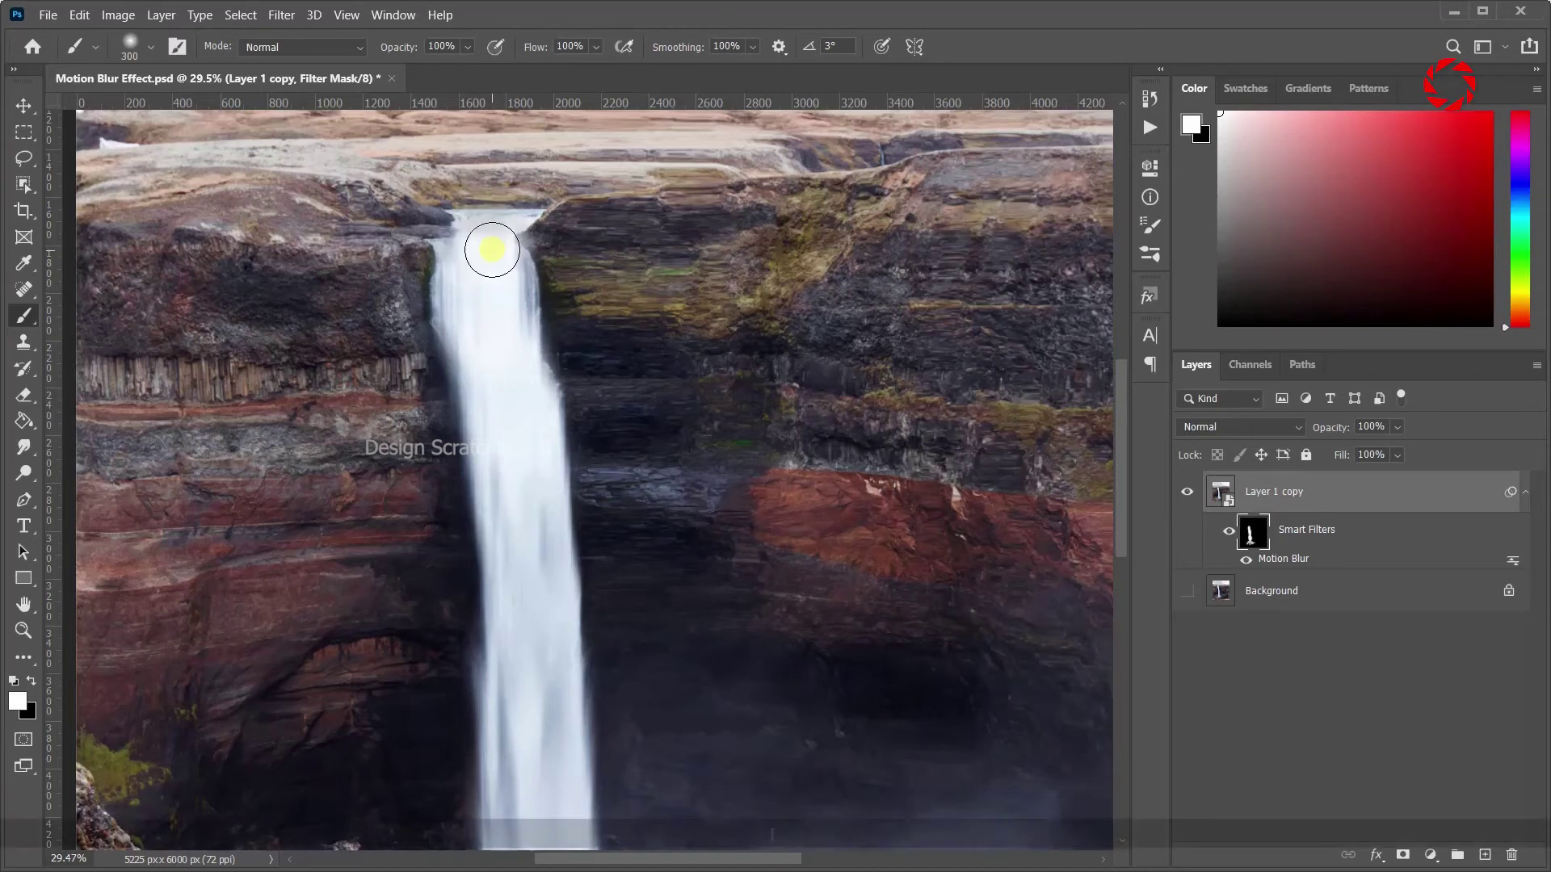
key(bracketleft)
key(bracketleft)
key(bracketleft)
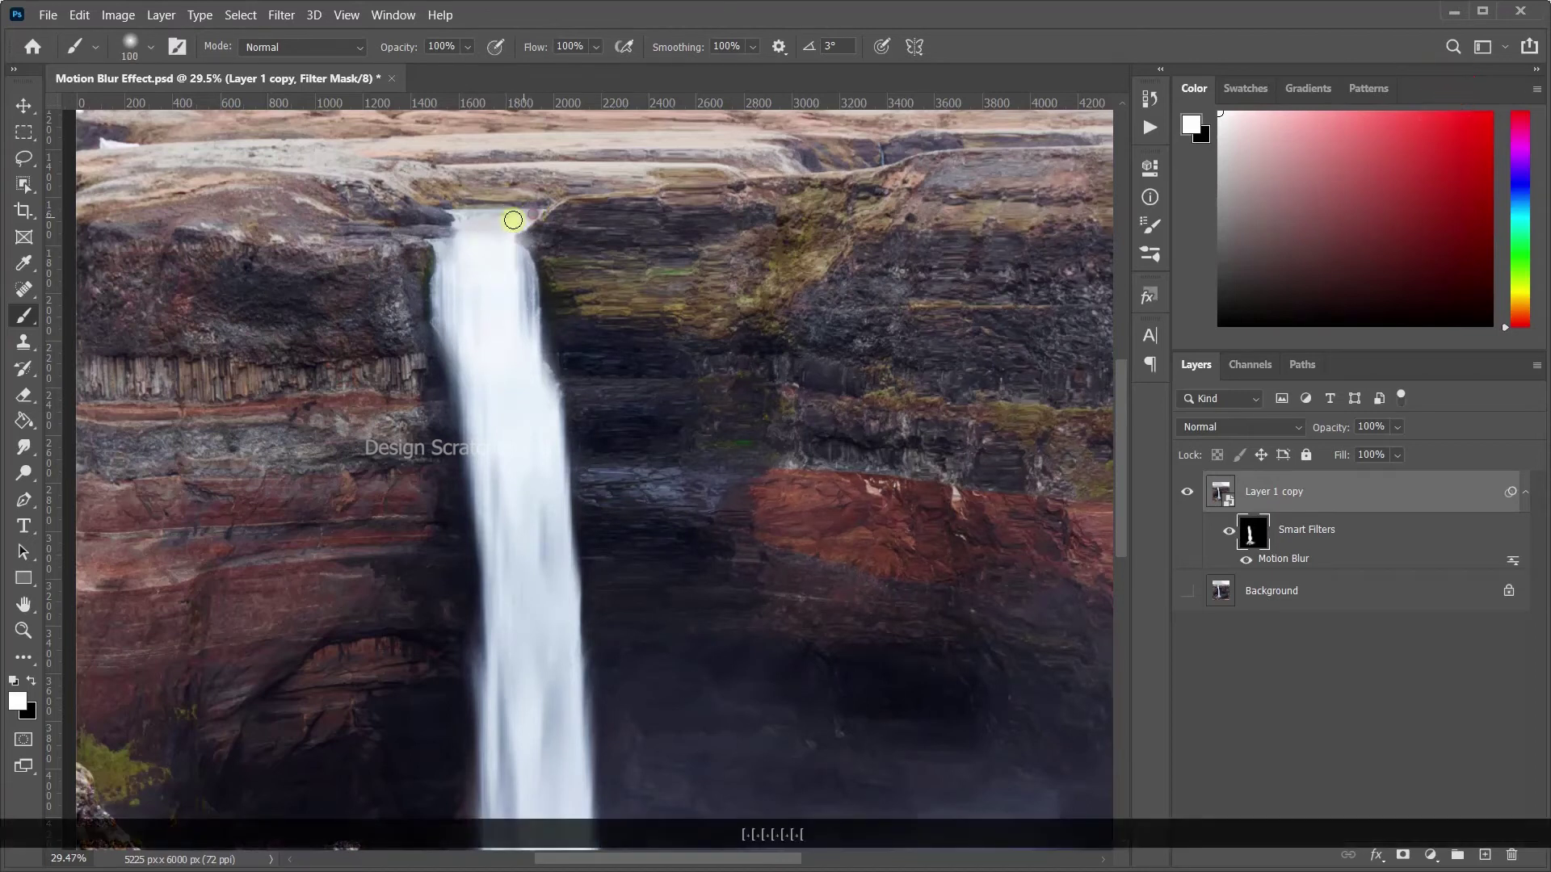
drag(460, 216, 483, 227)
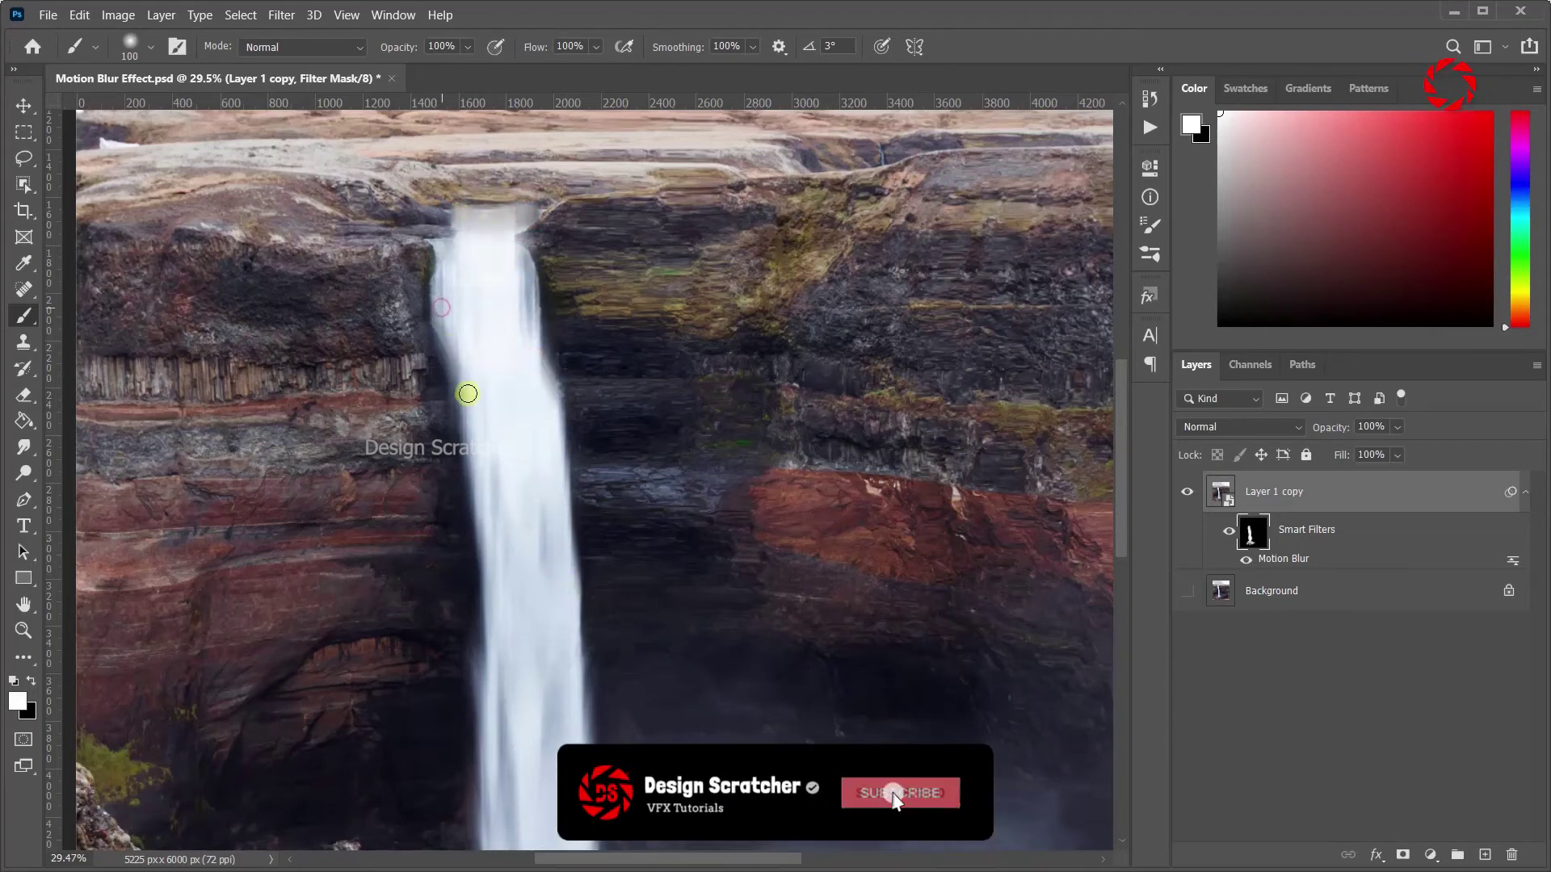
scroll(495, 481, down, 2)
scroll(493, 485, down, 3)
scroll(495, 485, down, 2)
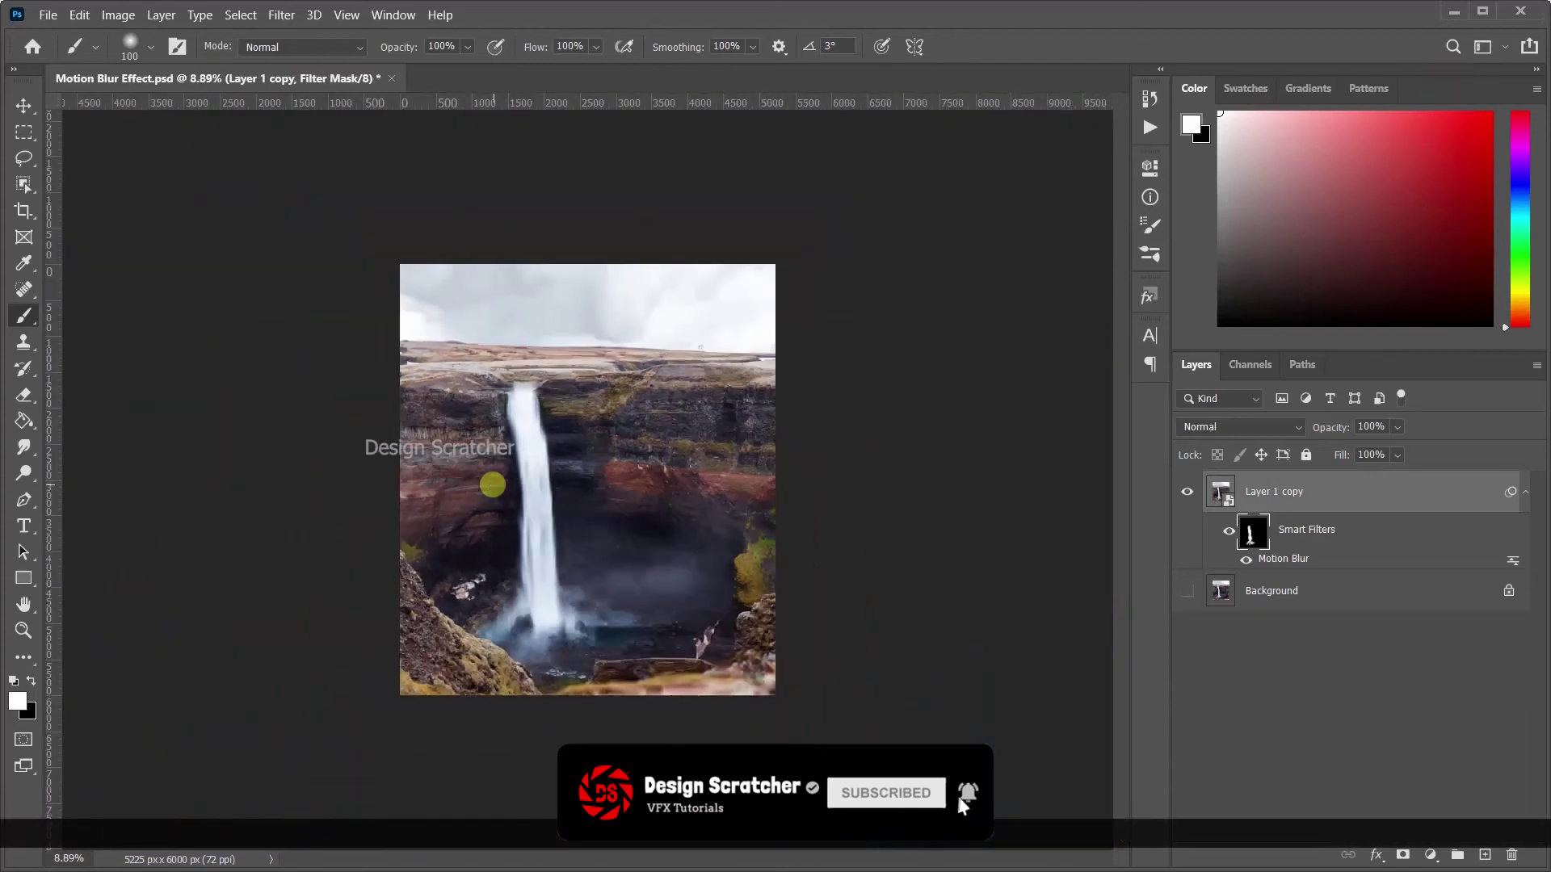
scroll(502, 484, up, 3)
scroll(503, 485, down, 1)
scroll(560, 568, down, 1)
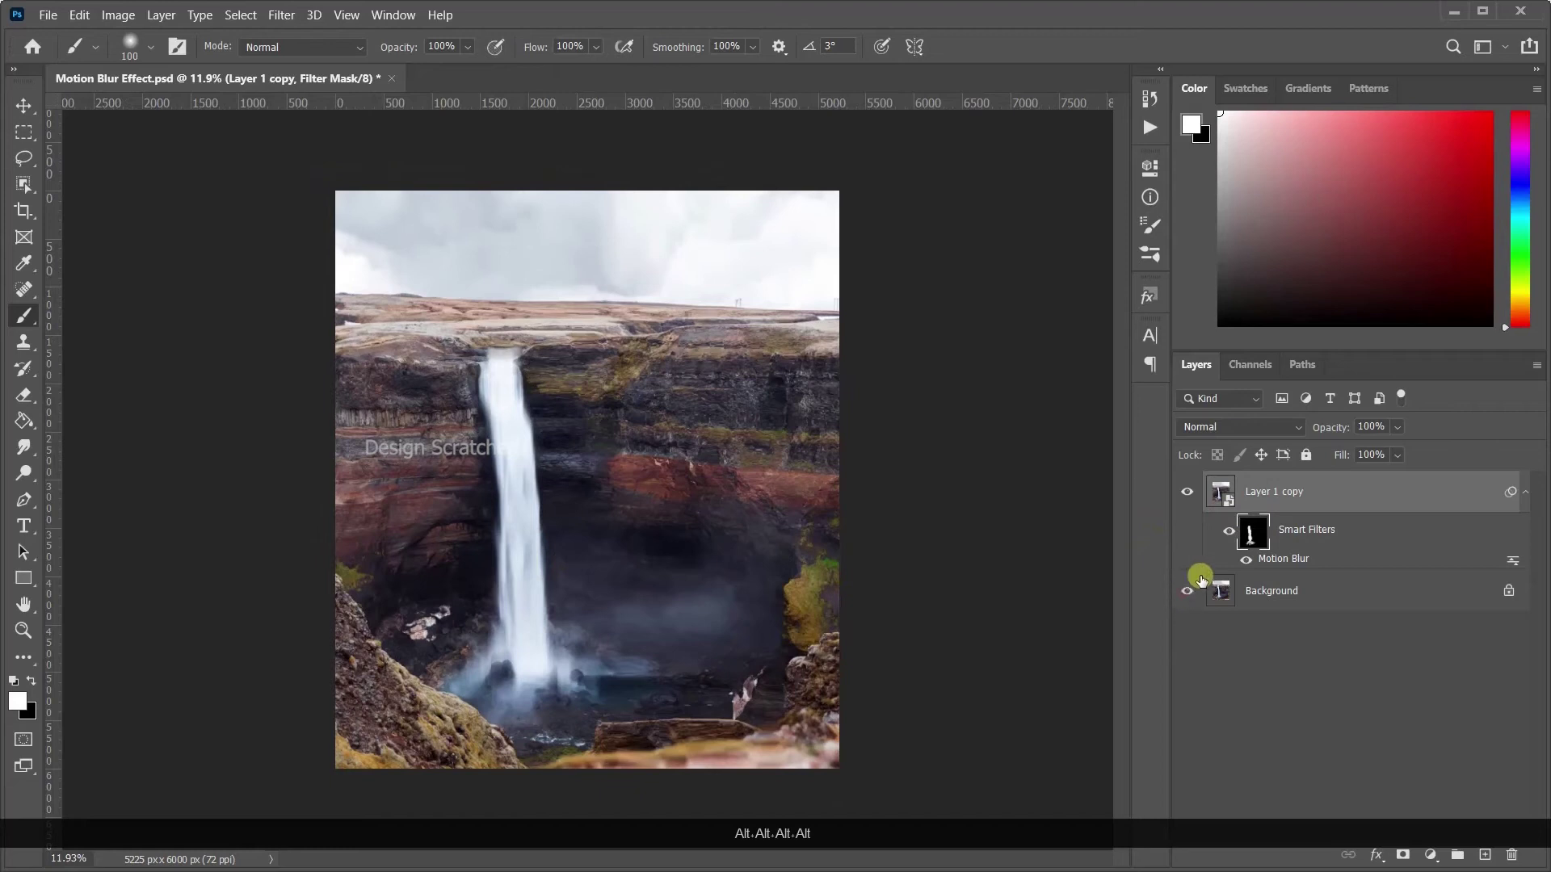
key(ctrl+2)
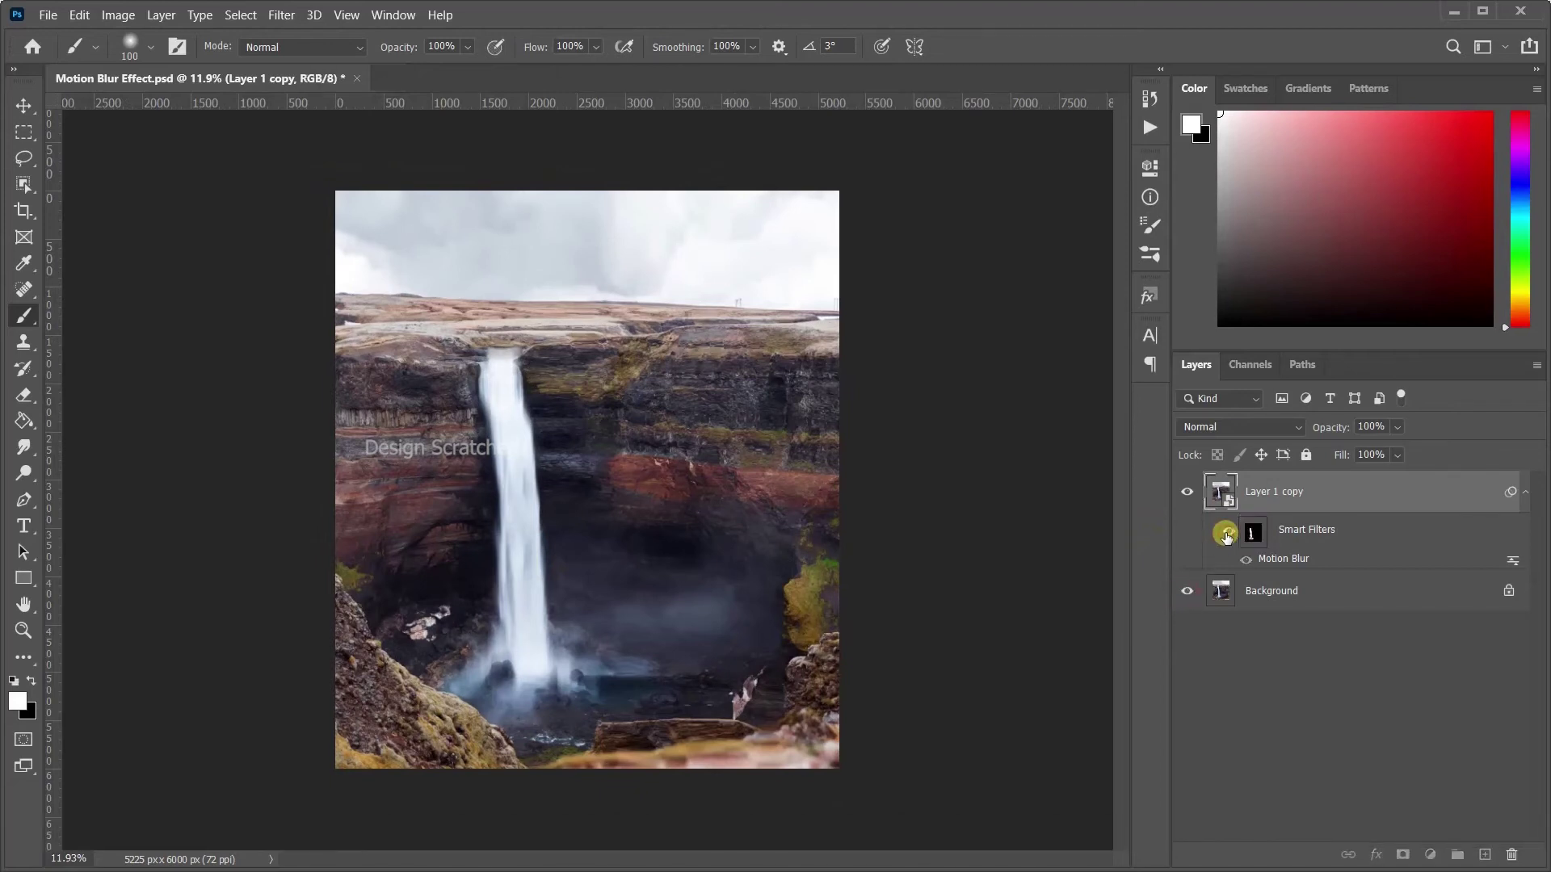
click(1226, 536)
click(1226, 535)
click(1226, 536)
click(1226, 535)
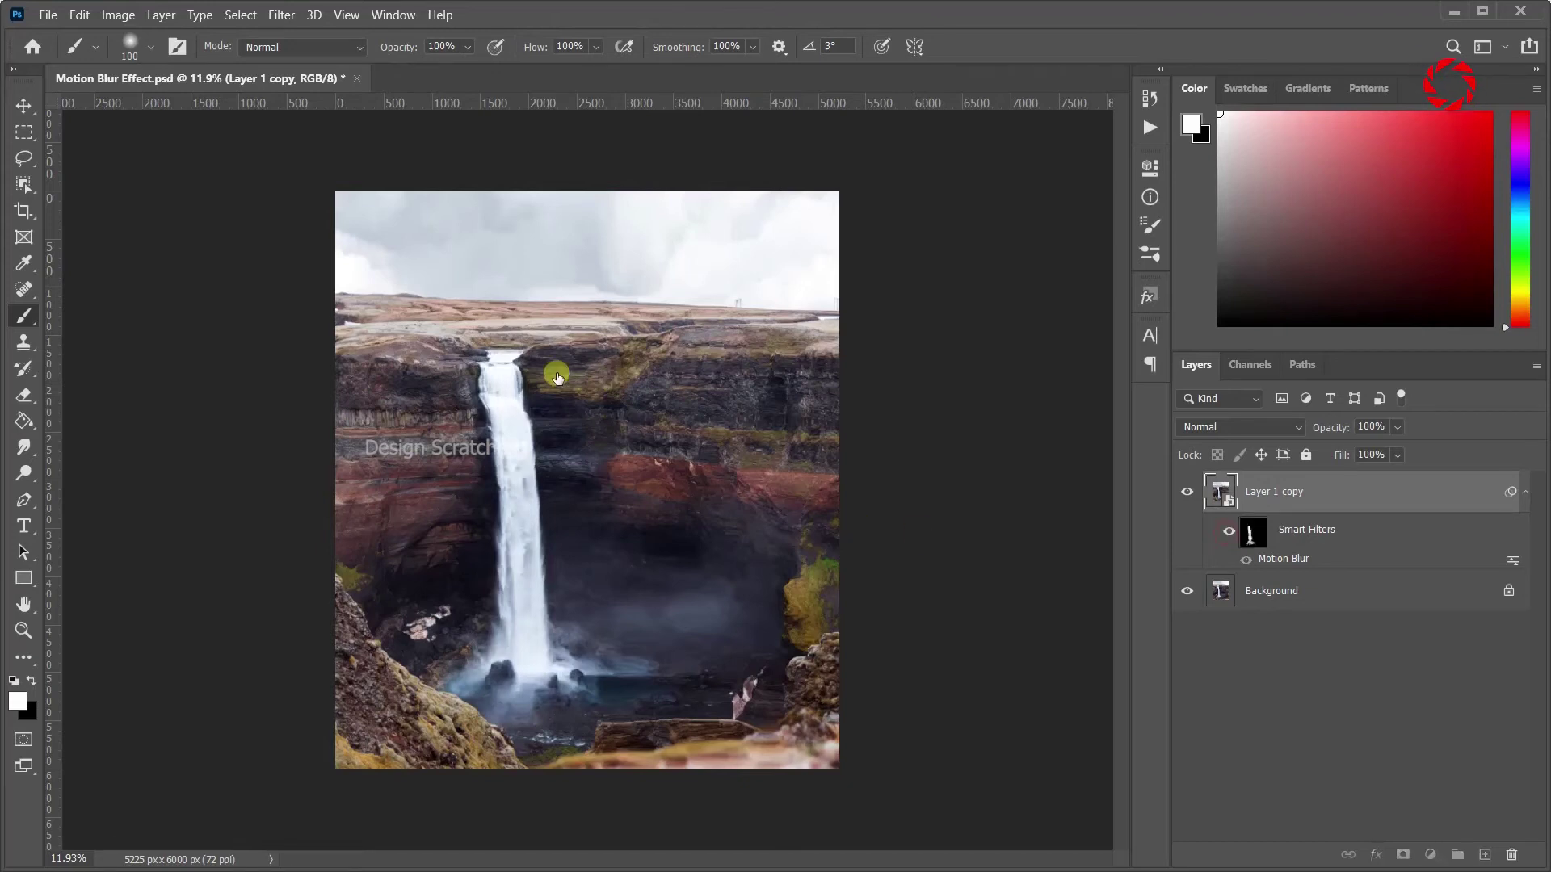
scroll(507, 472, up, 1)
scroll(507, 472, down, 1)
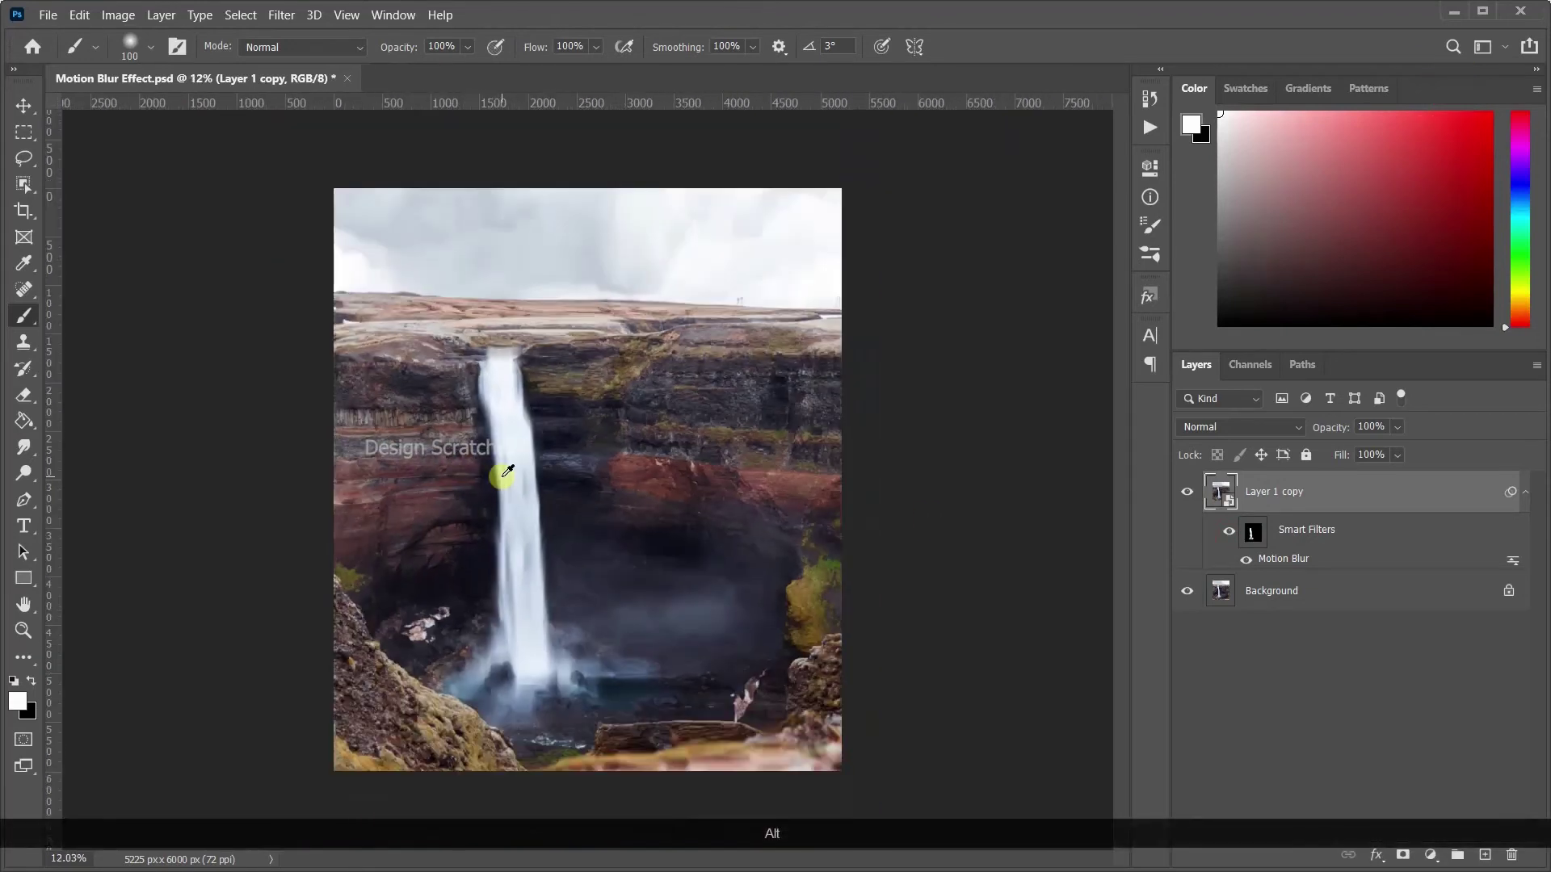
scroll(508, 472, up, 2)
scroll(508, 473, down, 1)
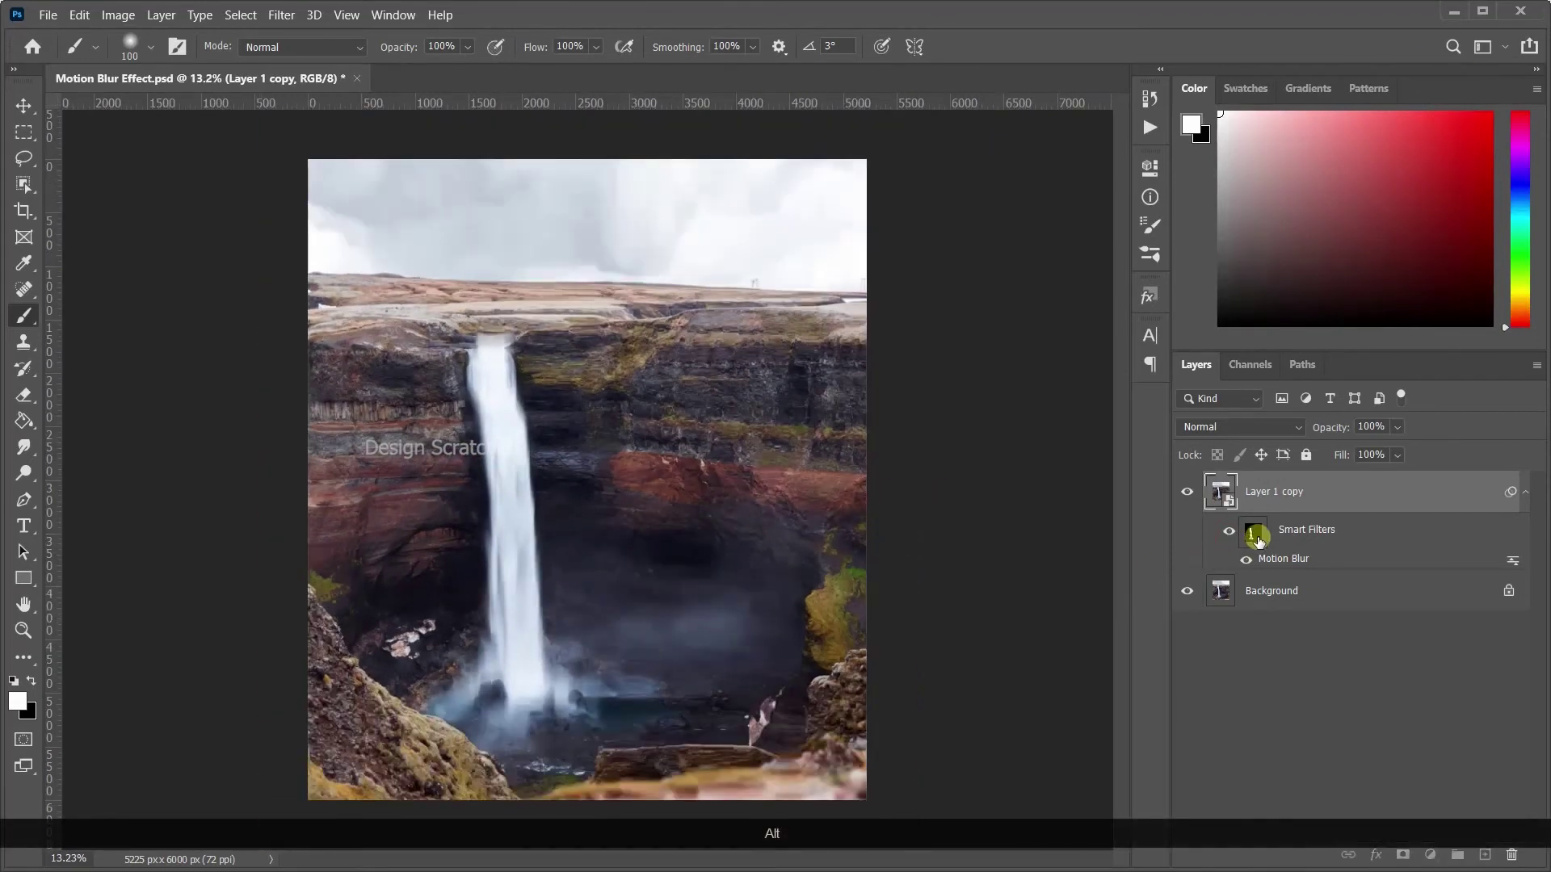
click(1256, 536)
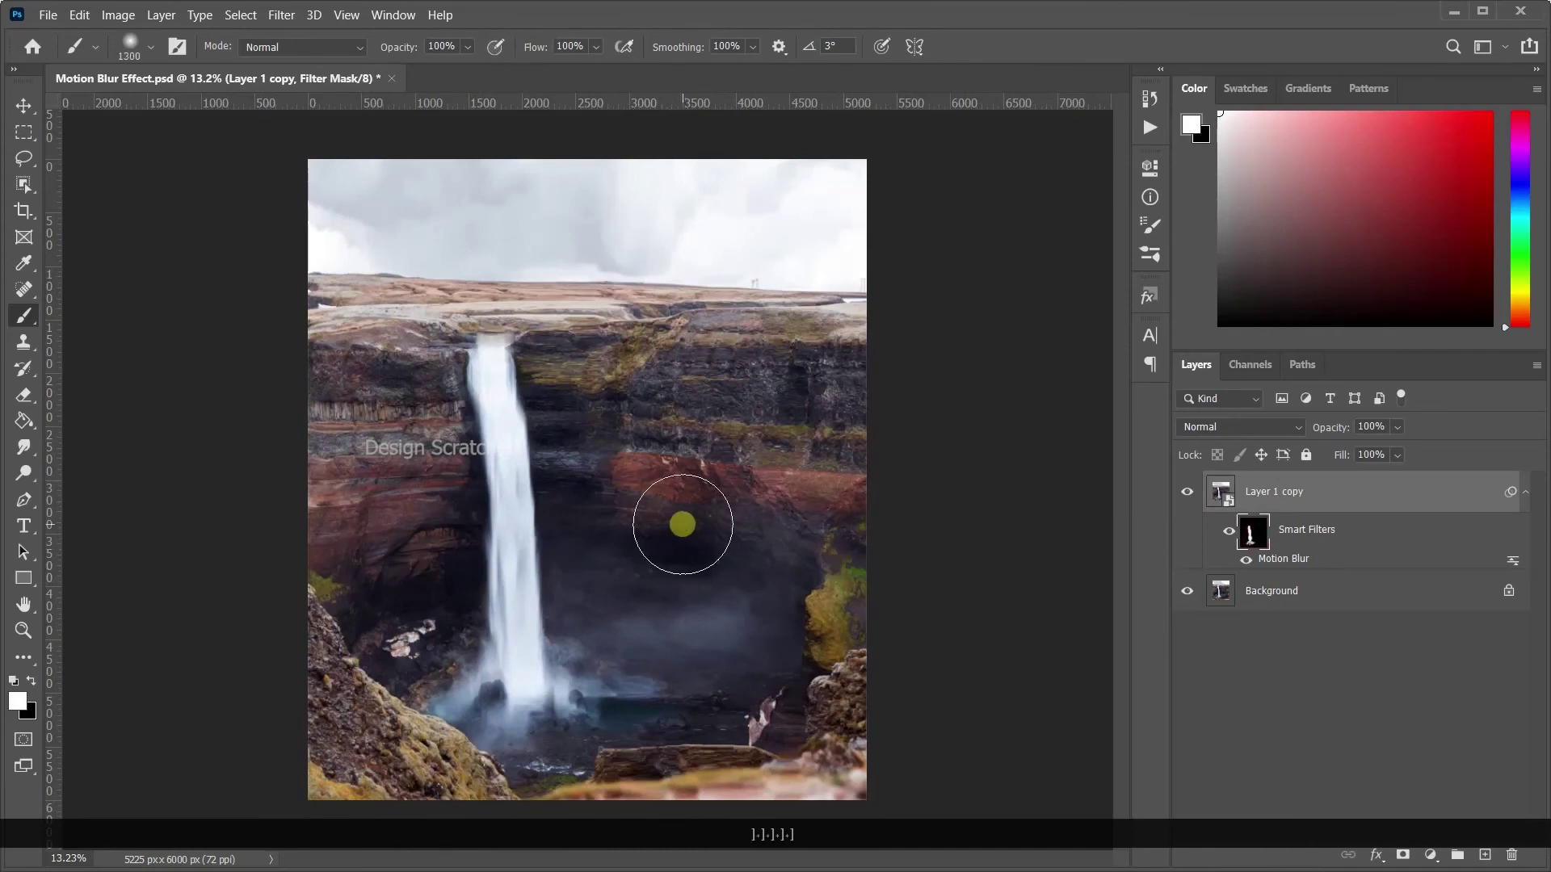
Step: Enlarge the brush, paint blur on the cliffs beside the falls, and undo unwanted strokes
key(bracketright)
drag(683, 525, 727, 422)
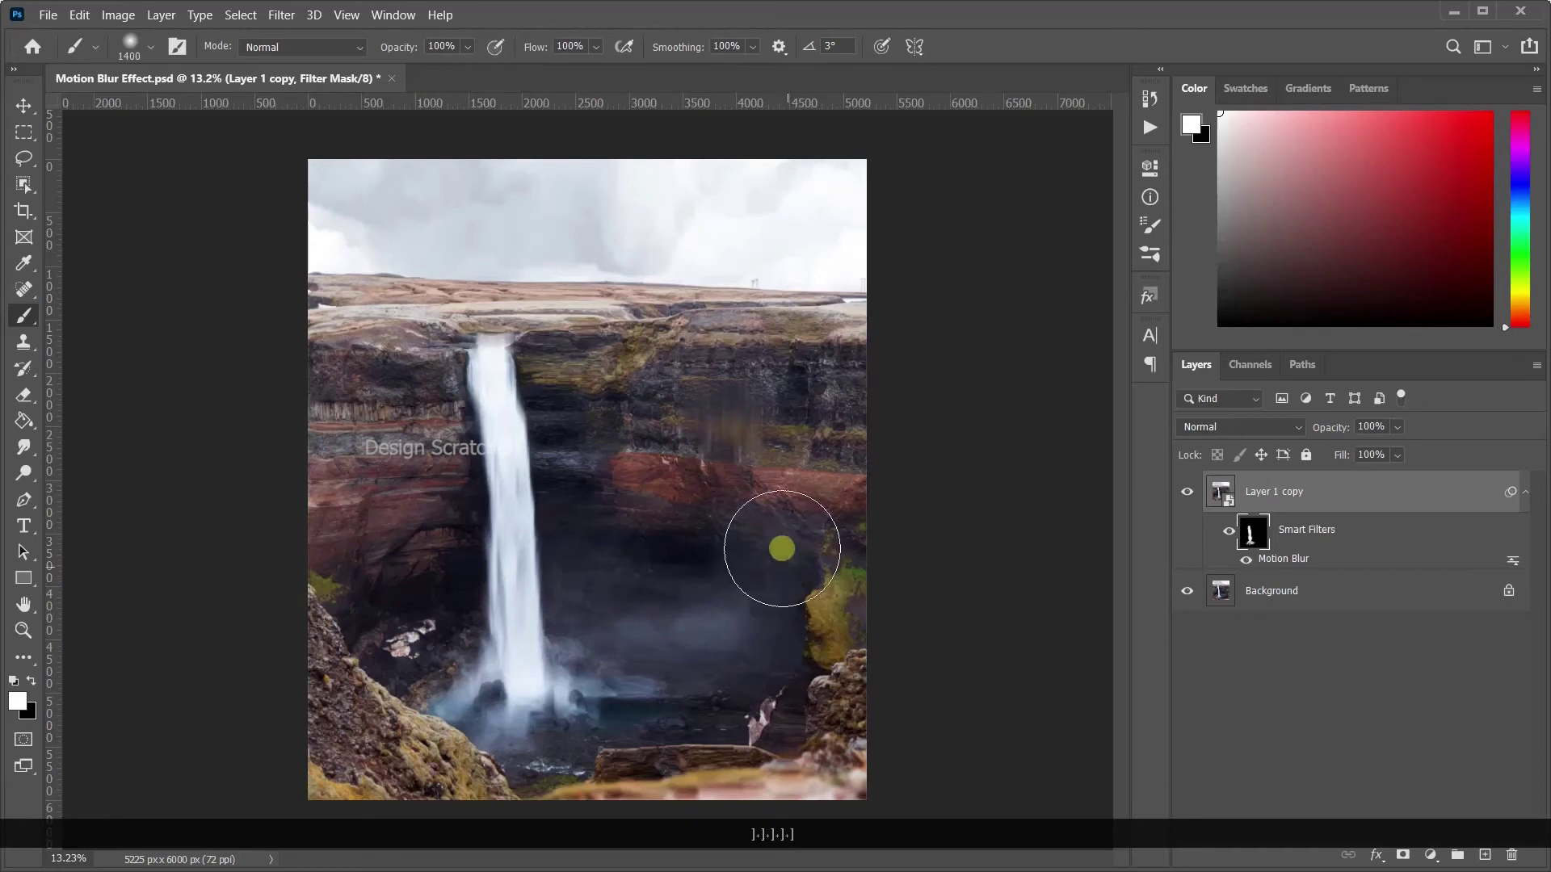
mouse_move(782, 550)
mouse_down()
mouse_move(627, 428)
mouse_move(637, 416)
mouse_move(862, 512)
mouse_move(831, 420)
mouse_up()
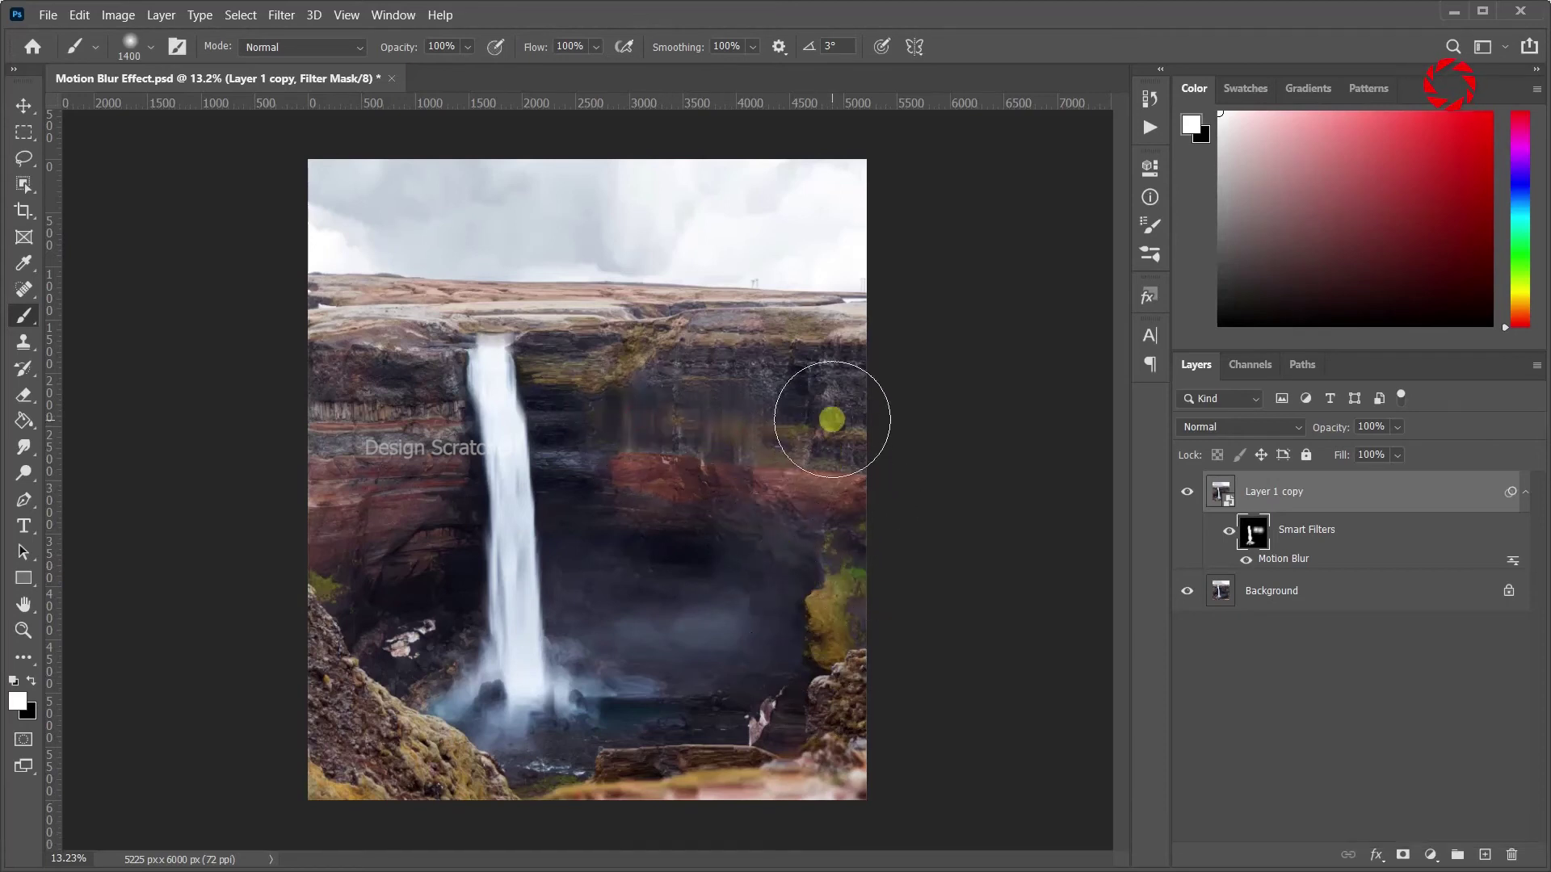
drag(346, 487, 329, 423)
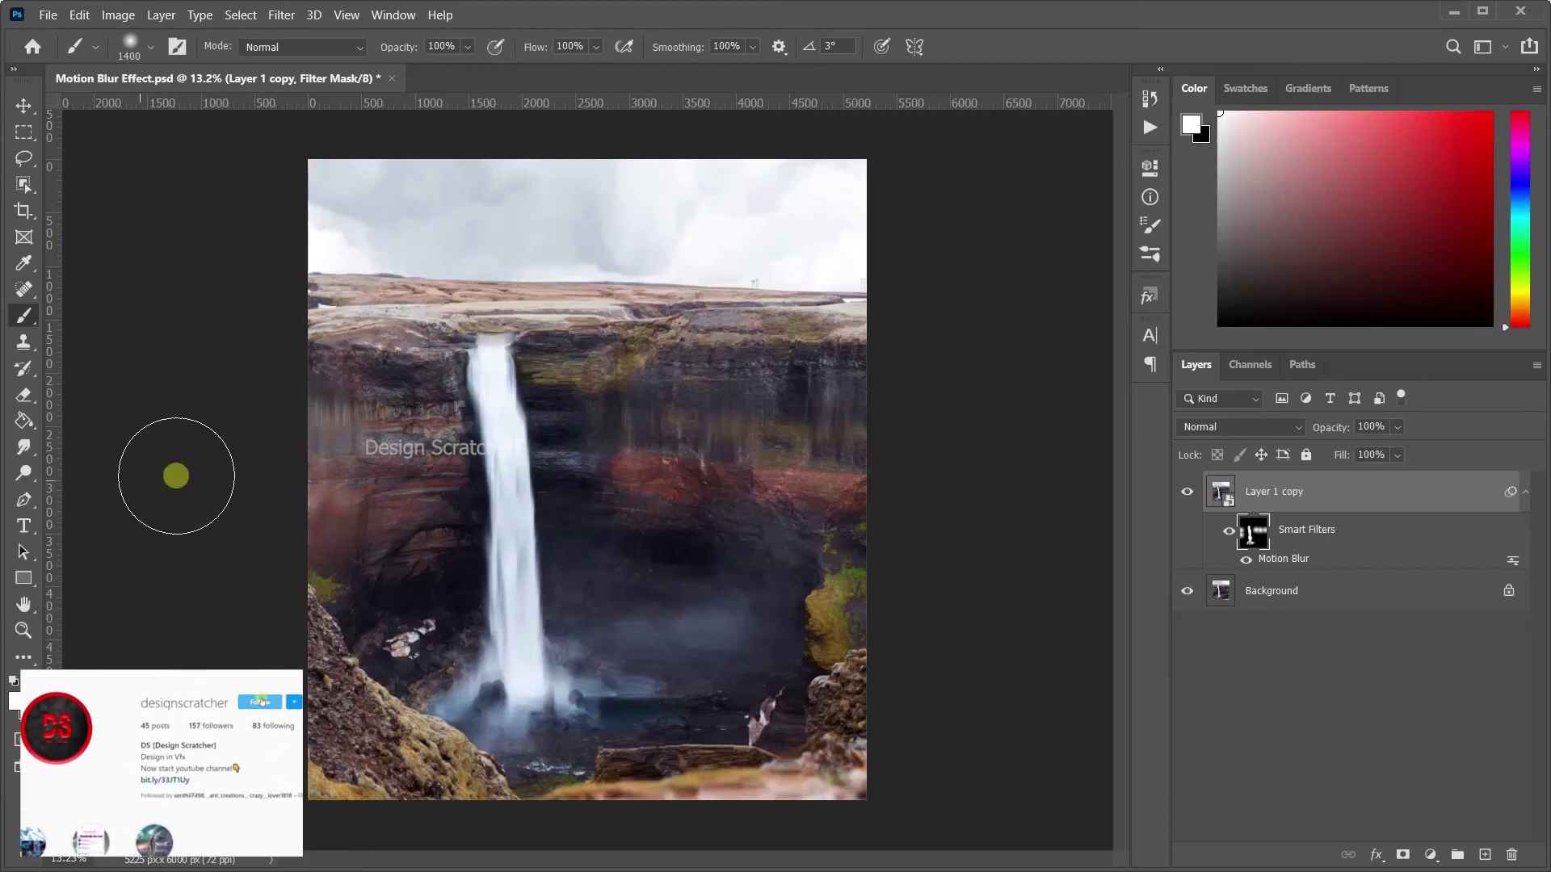
key(ctrl+z)
key(ctrl+z)
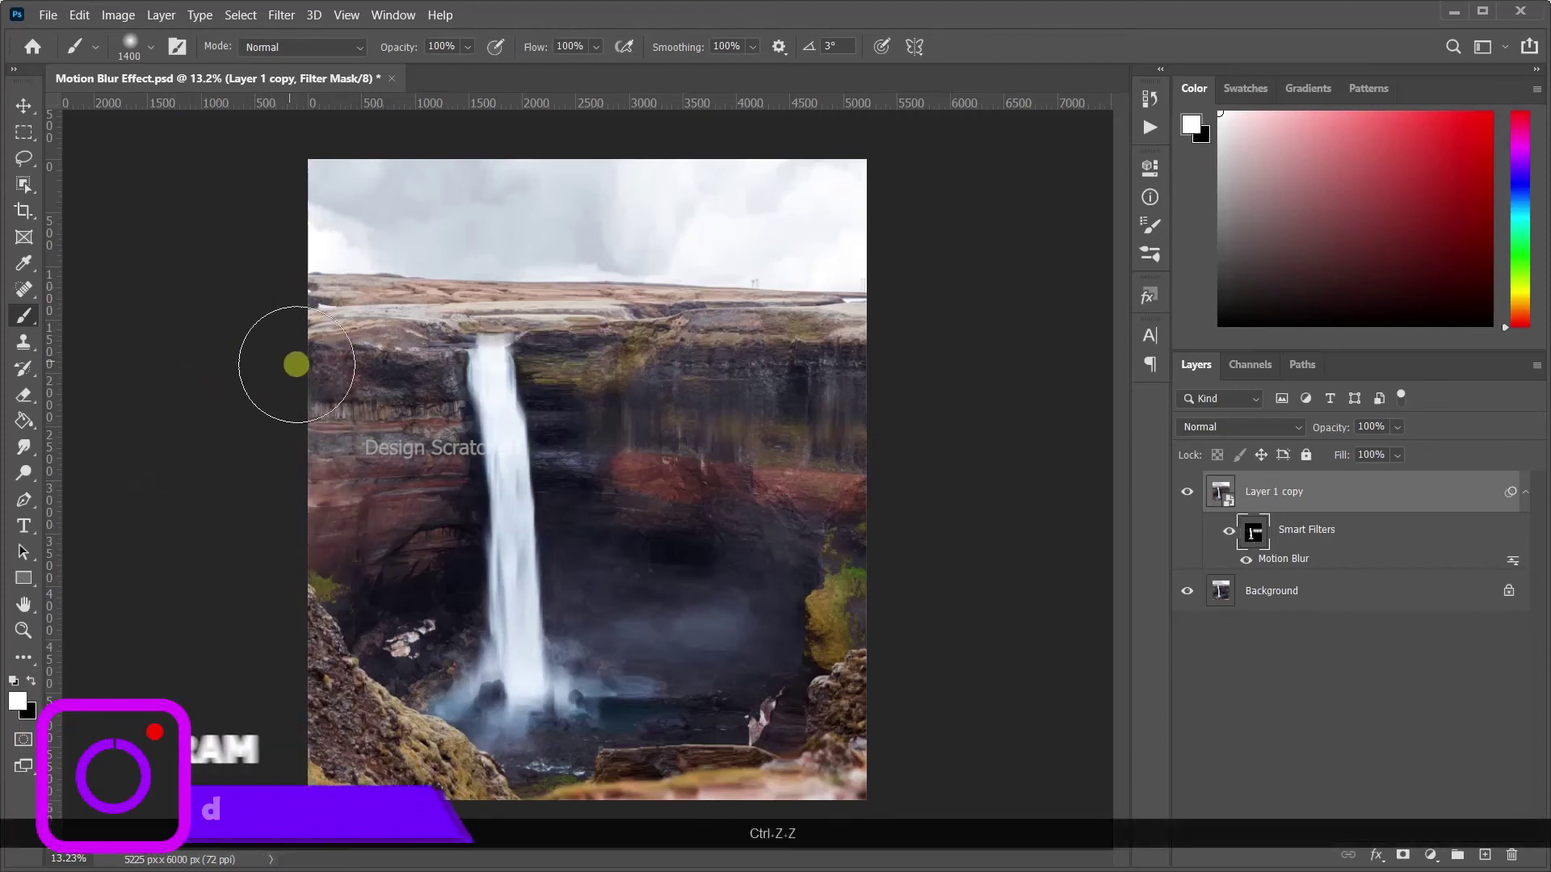
Step: Repaint the left cliff, then undo the strokes over the sky and foreground rocks
drag(340, 398, 437, 408)
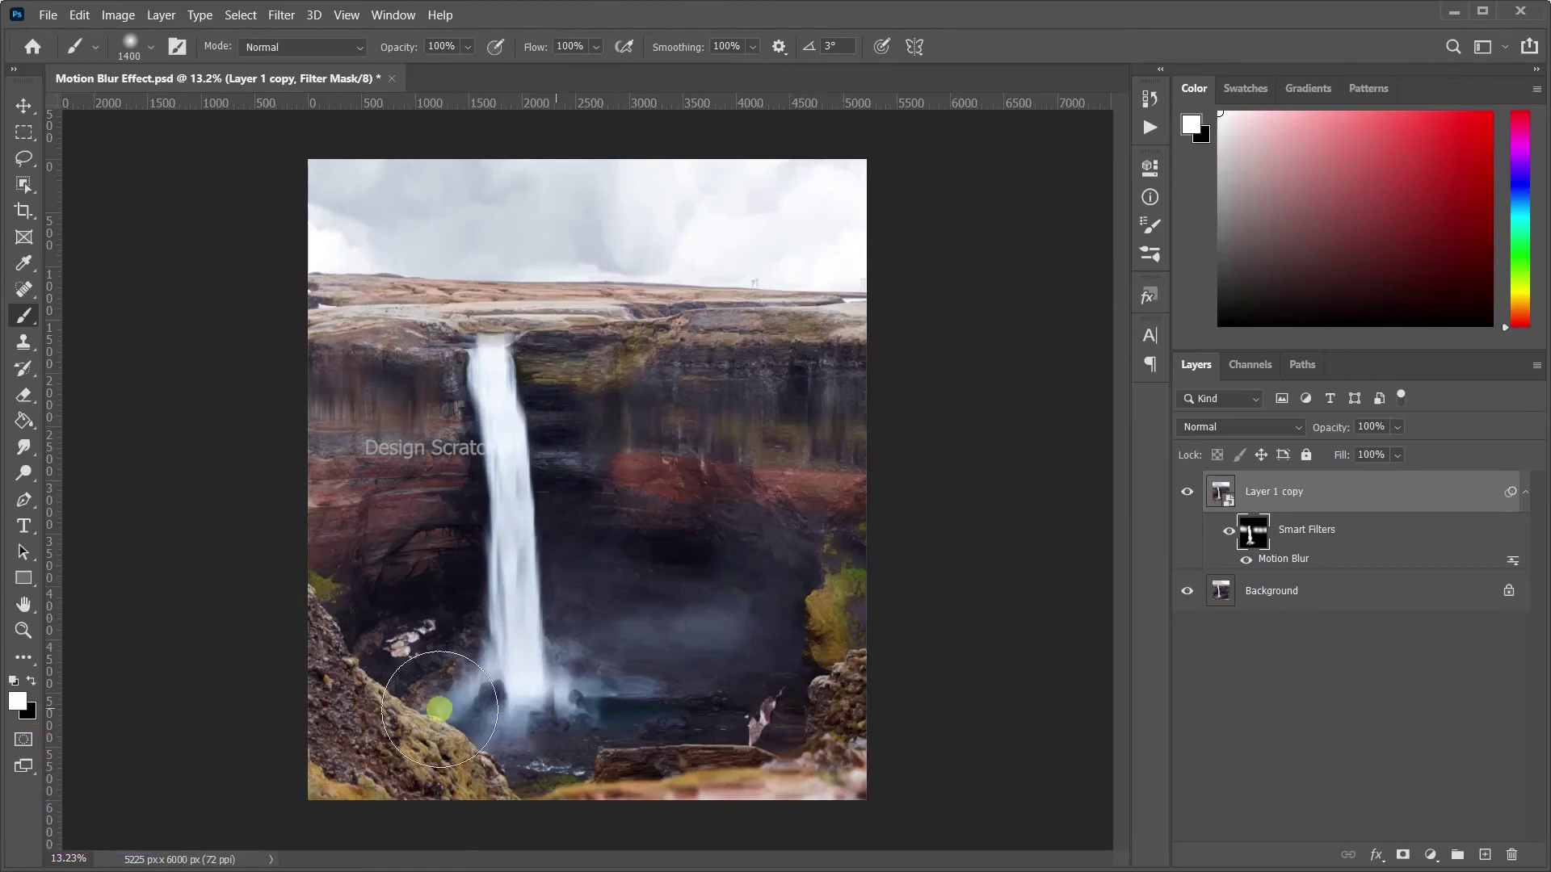
drag(440, 709, 457, 796)
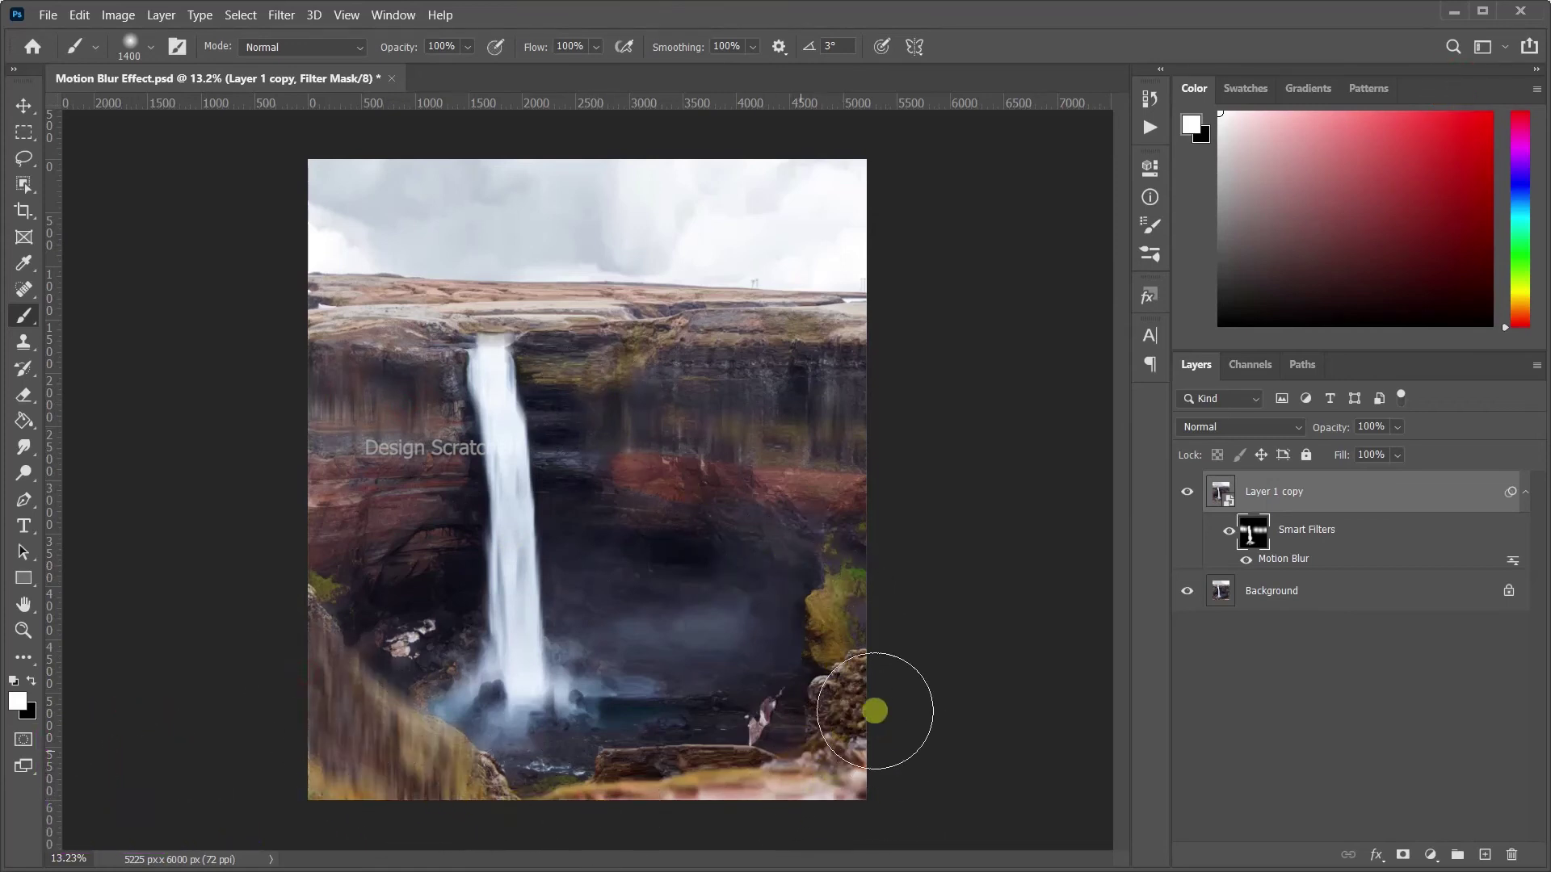
mouse_move(874, 711)
mouse_down()
mouse_move(838, 813)
mouse_move(708, 822)
mouse_up()
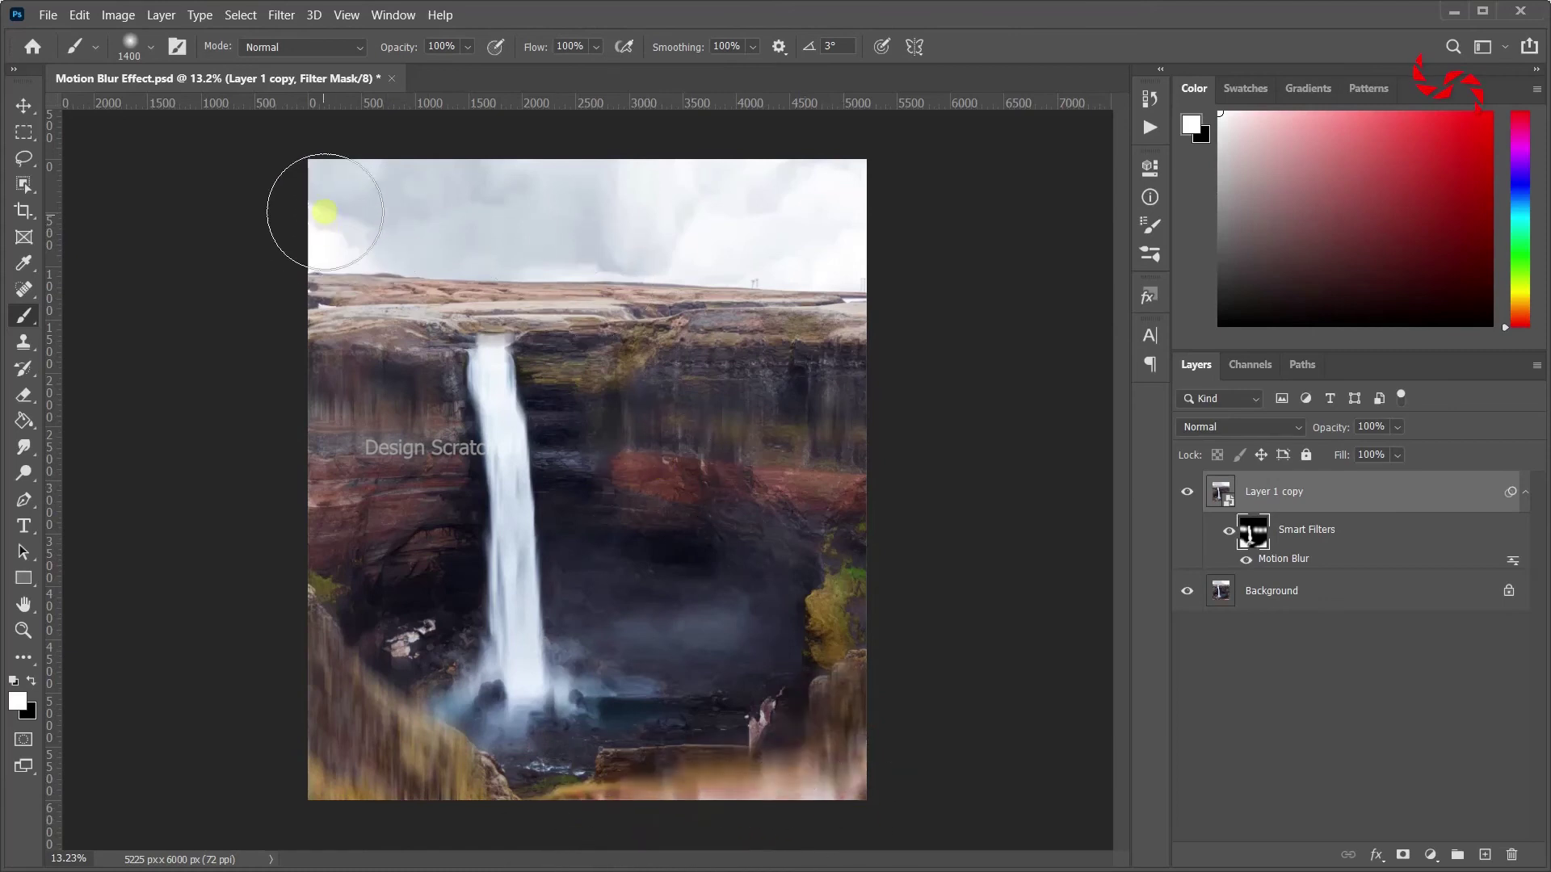
drag(324, 213, 985, 236)
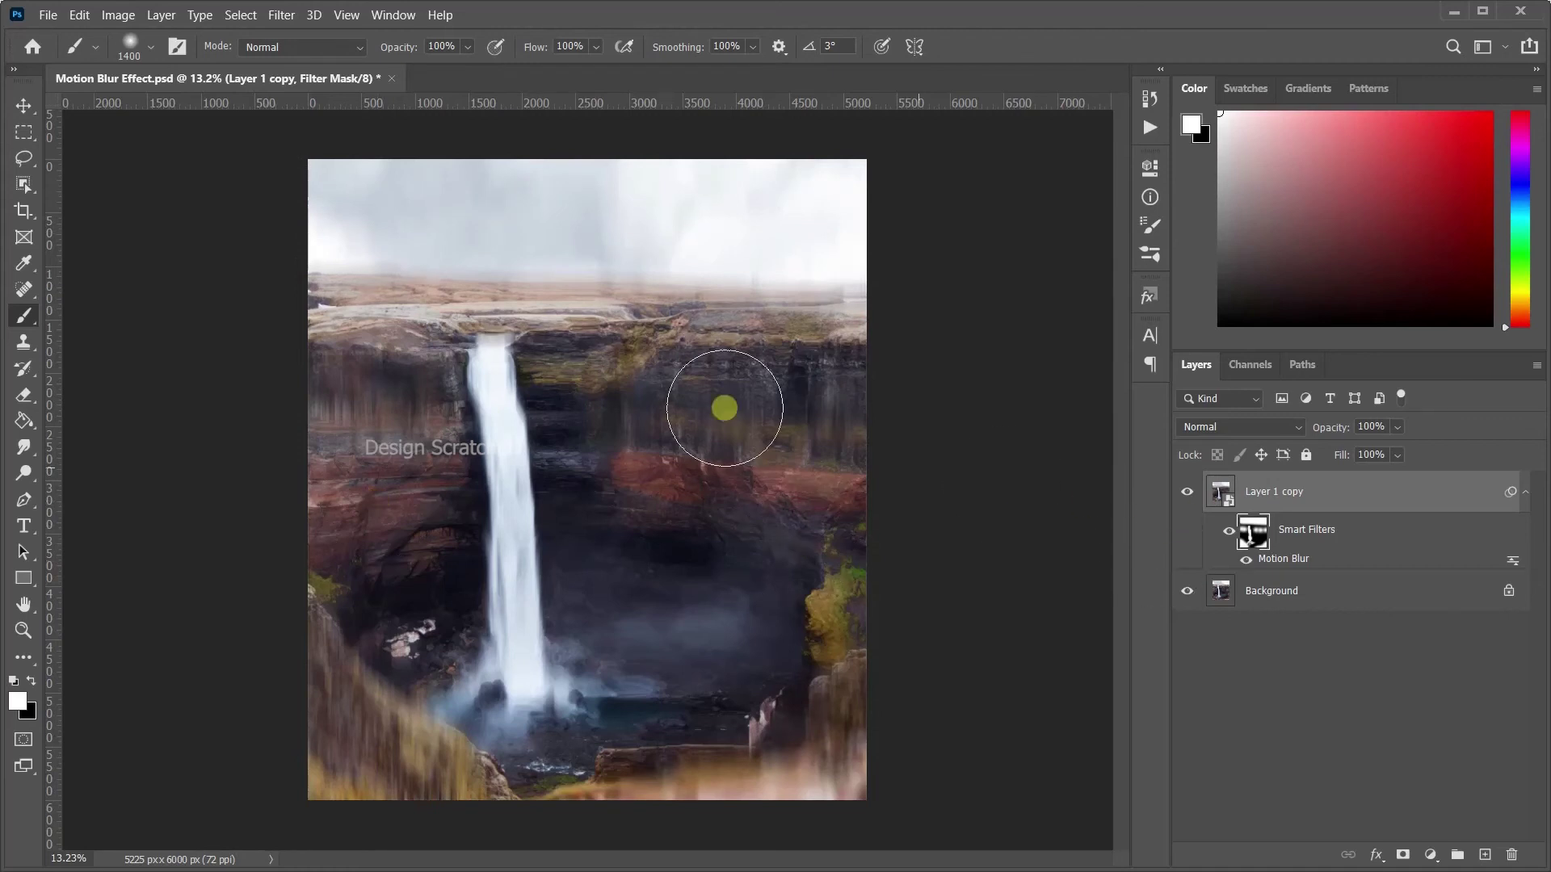
key(ctrl+z)
key(ctrl+z)
key(ctrl+z)
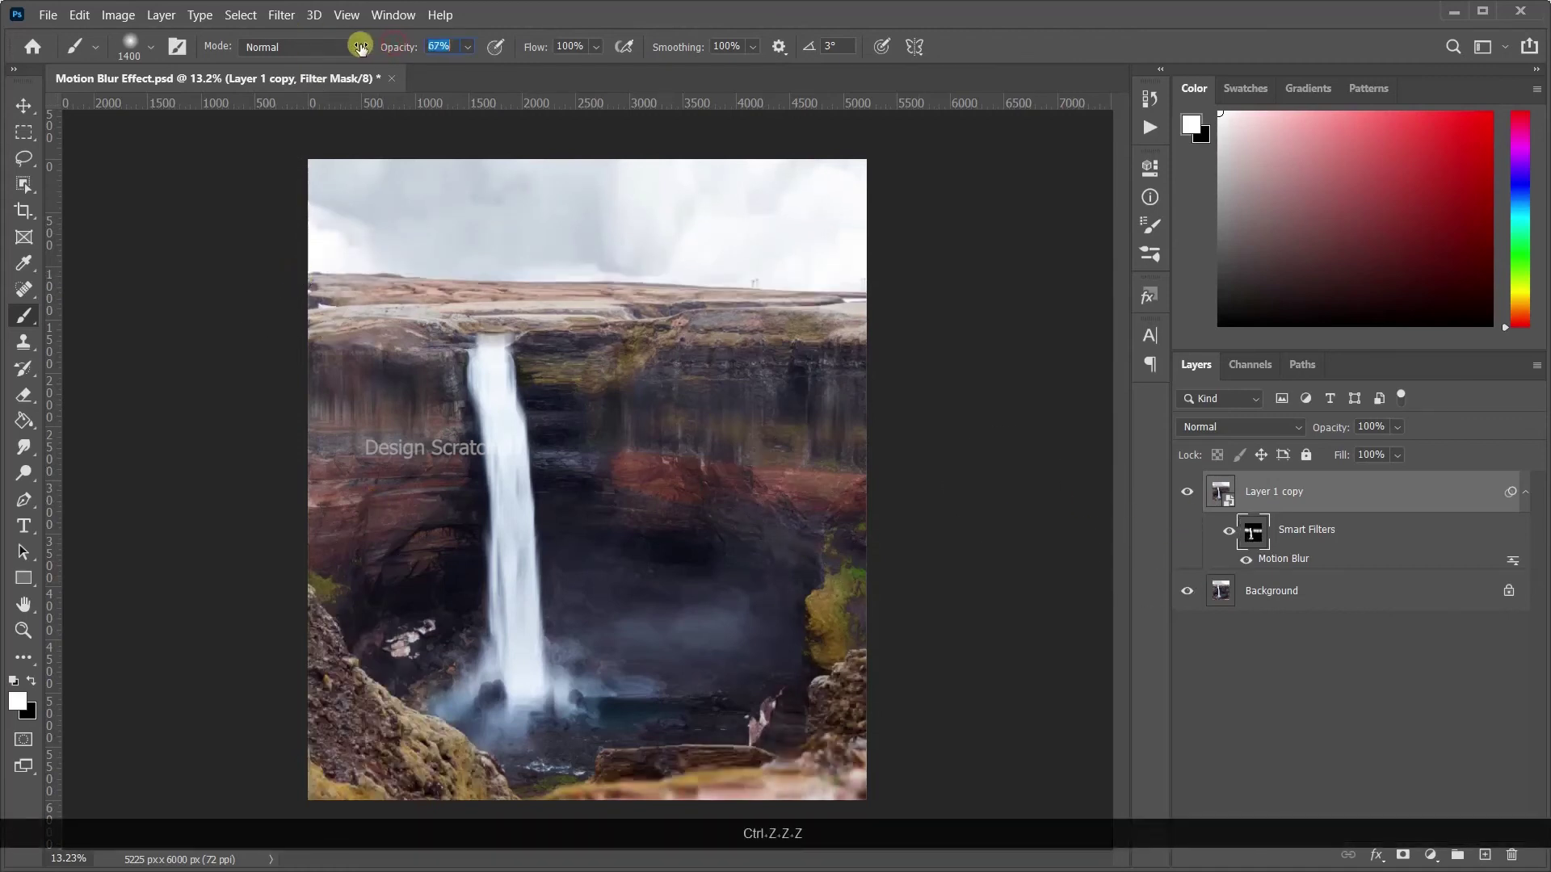
Step: Lower brush opacity to 66% and paint a softer blur across the foreground rocks
drag(361, 47, 355, 48)
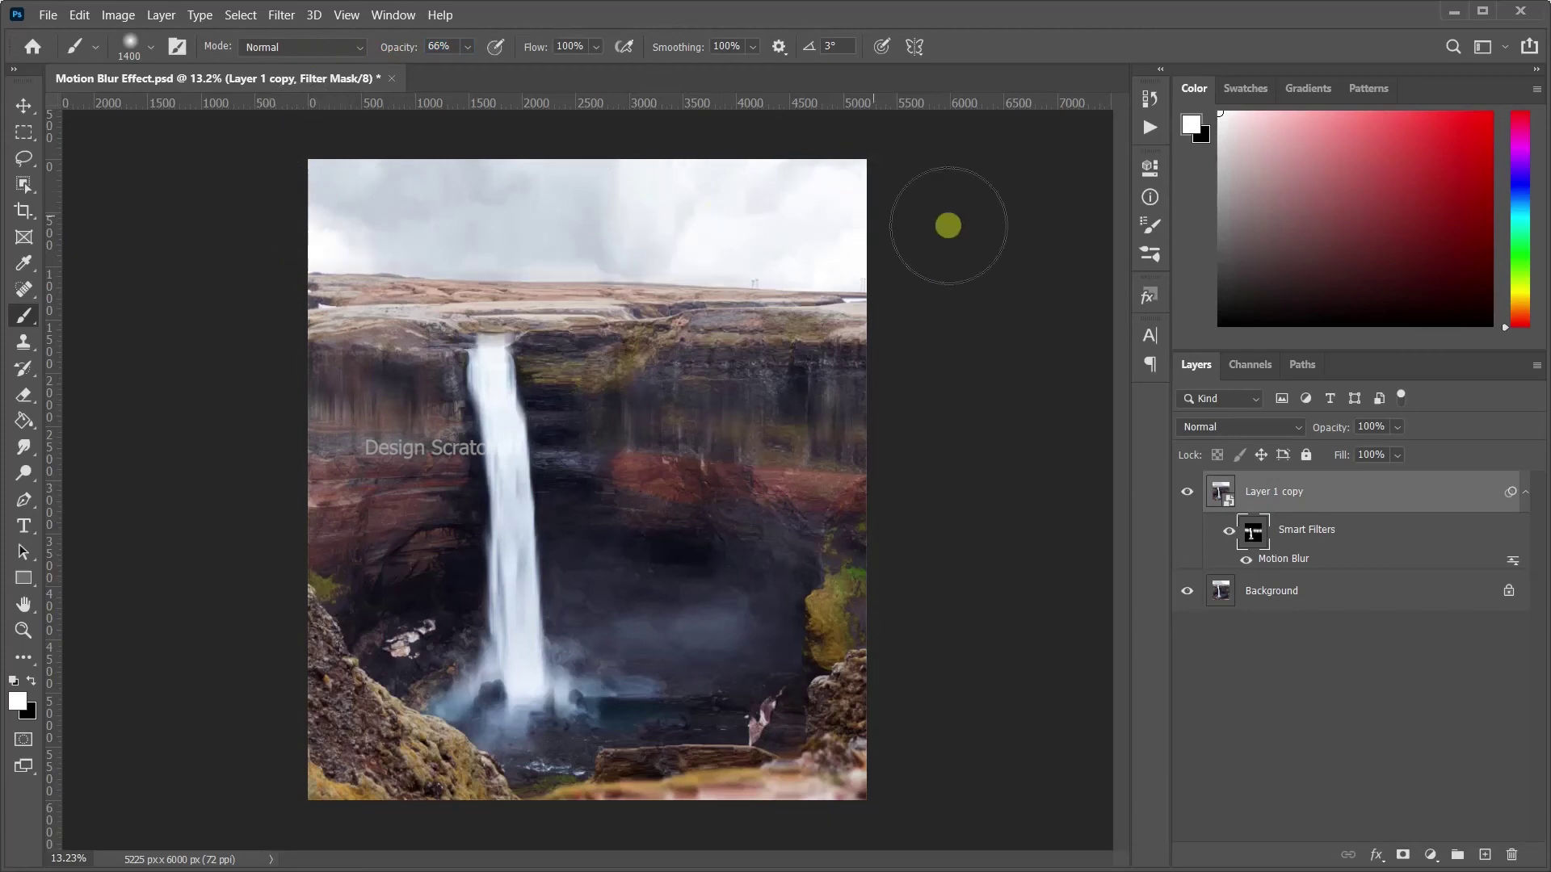
mouse_move(242, 655)
mouse_down()
mouse_move(845, 767)
mouse_move(875, 651)
mouse_up()
key(alt)
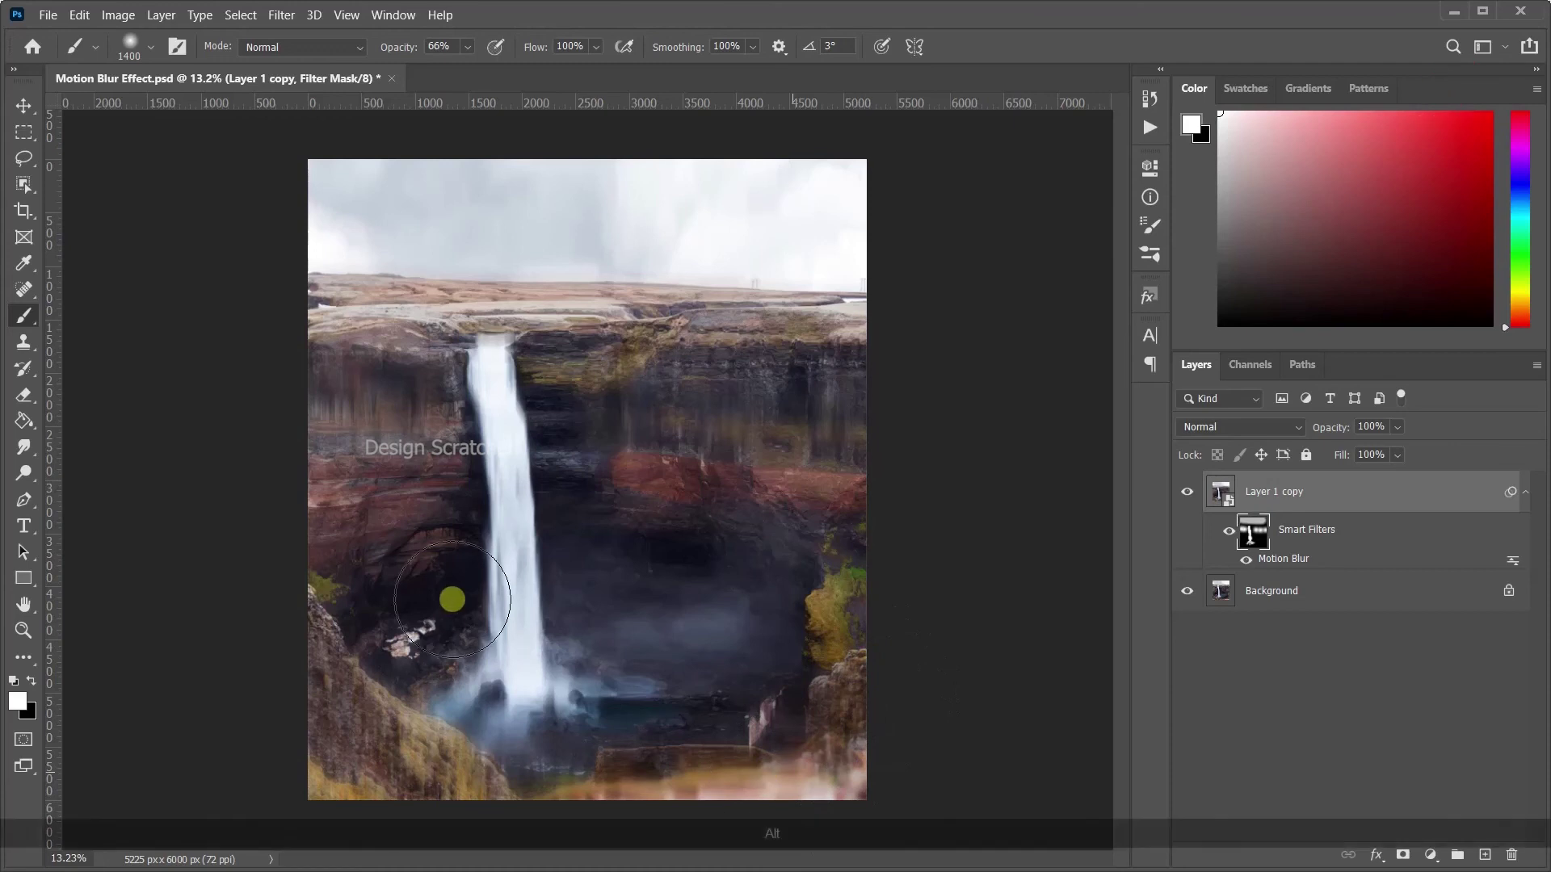
scroll(452, 599, down, 3)
scroll(452, 599, up, 2)
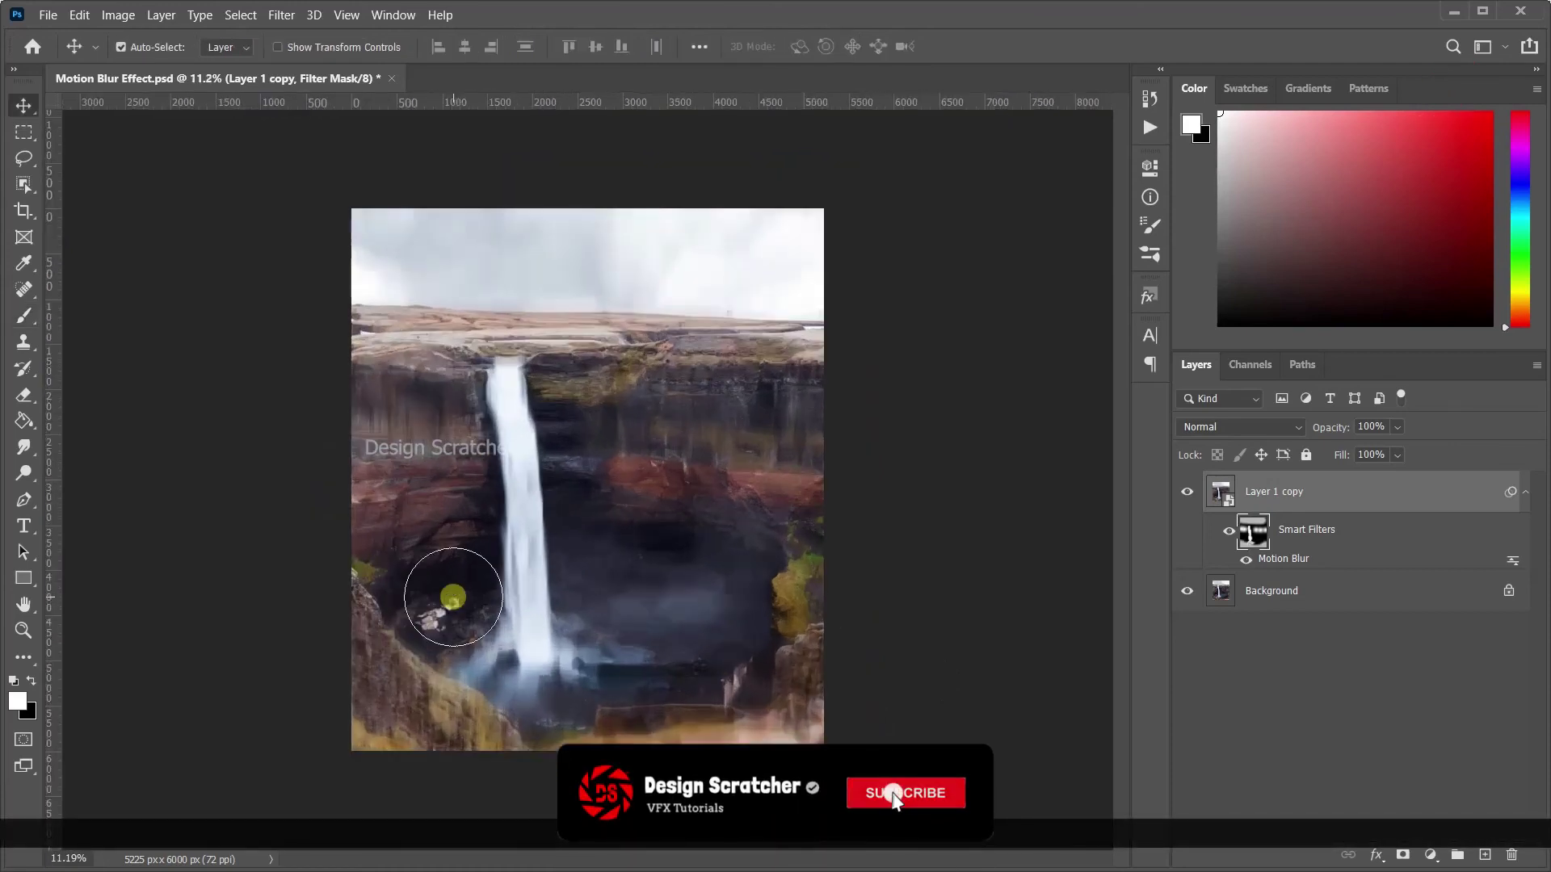